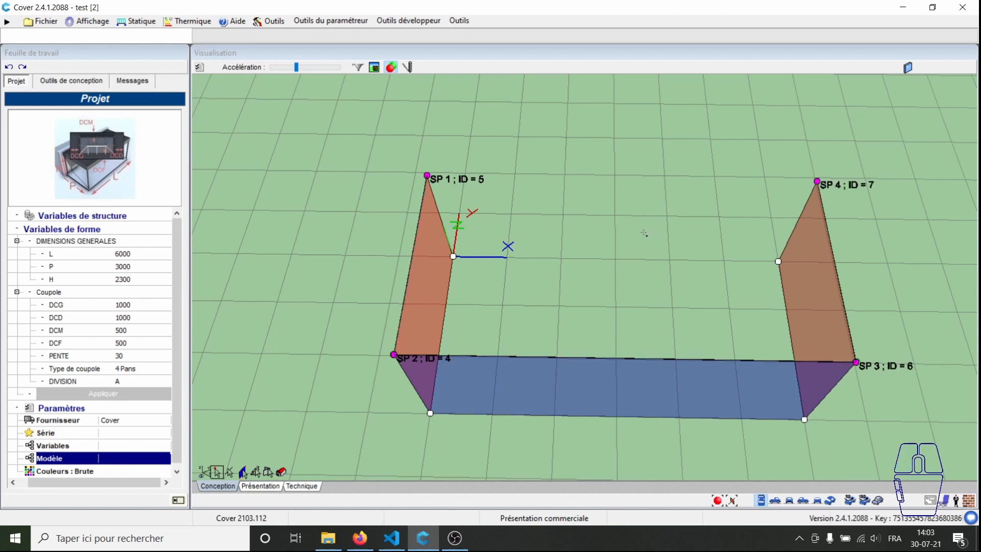
- Create the roof mesh from the four selected upper points and open its division editor
{"action": "right_click", "coordinate": [644, 233]}
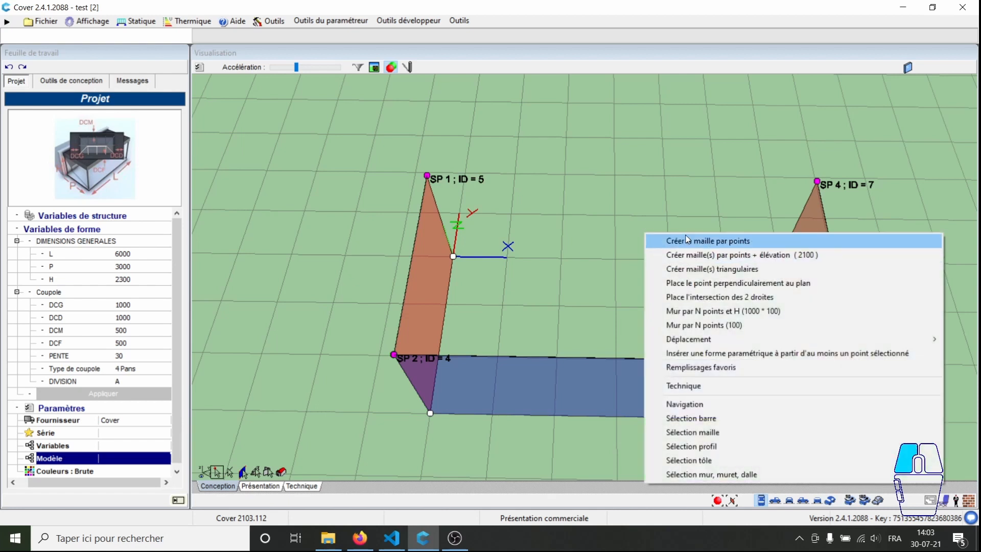
{"action": "left_click", "coordinate": [664, 238]}
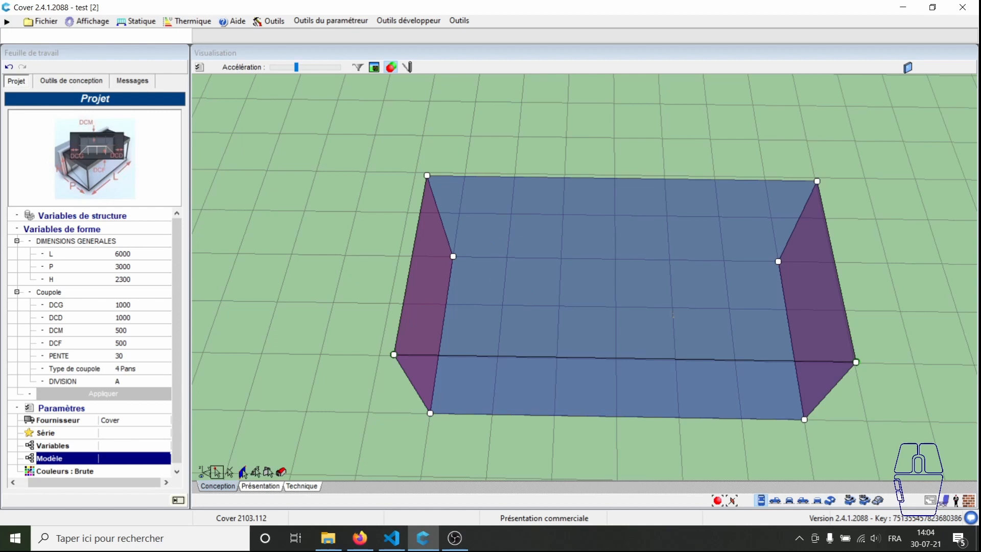
{"action": "left_click", "coordinate": [243, 471]}
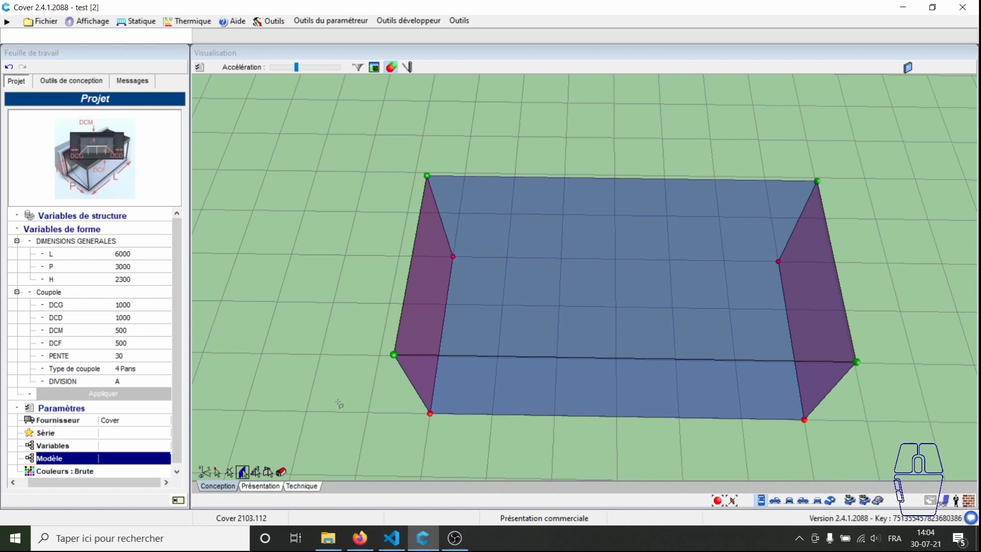
{"action": "left_click", "coordinate": [594, 262]}
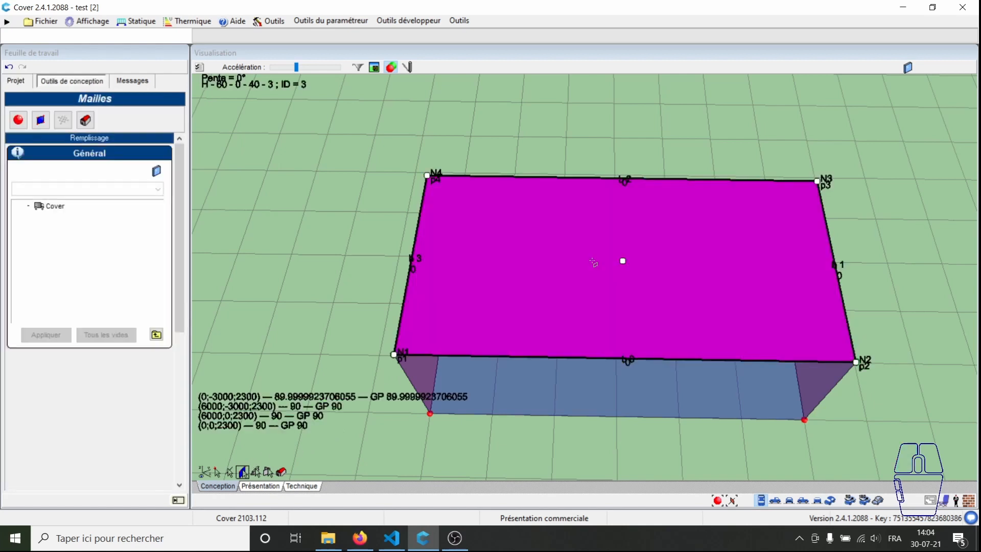
{"action": "right_click", "coordinate": [594, 263]}
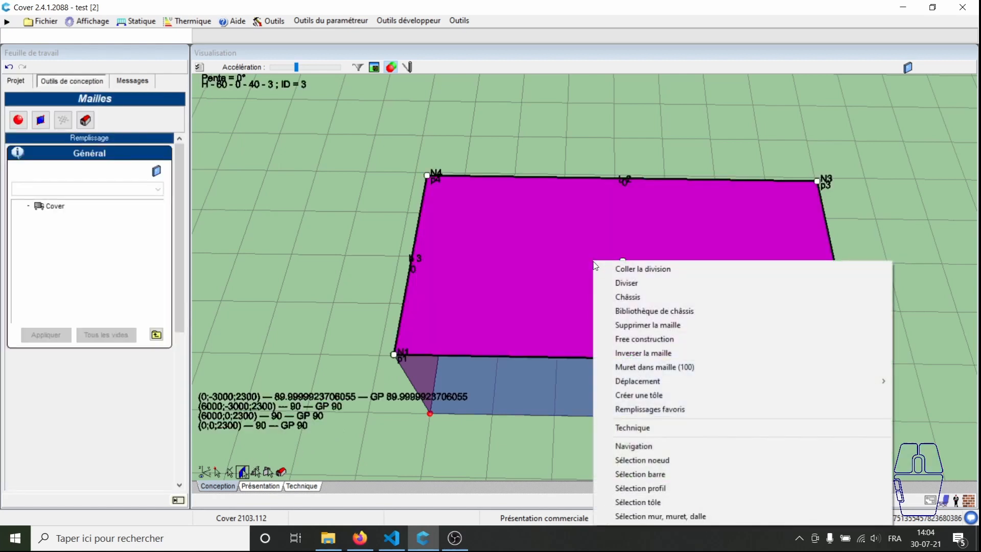
{"action": "left_click", "coordinate": [625, 283]}
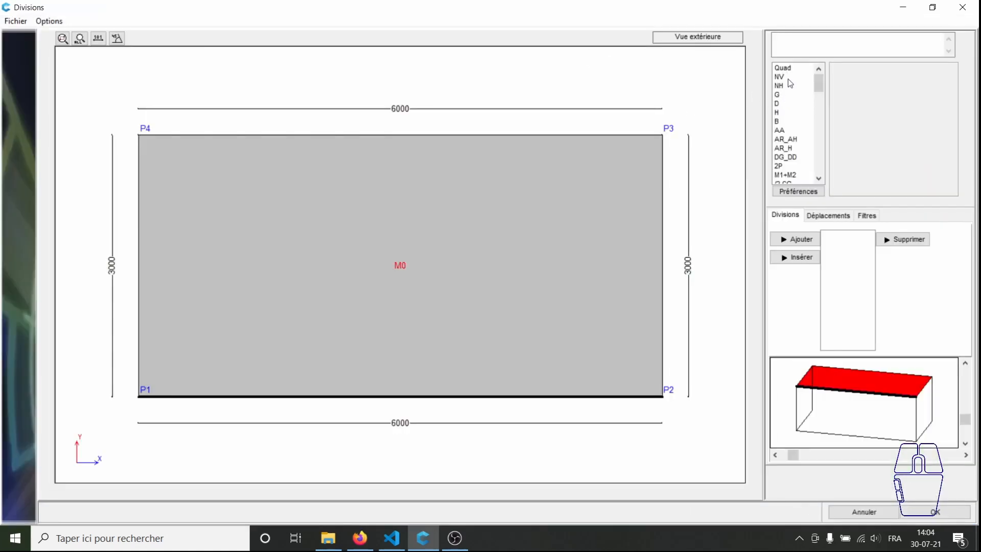
- Add a G division to the roof mesh at a distance of 1000 from its left edge
{"action": "left_click", "coordinate": [784, 96]}
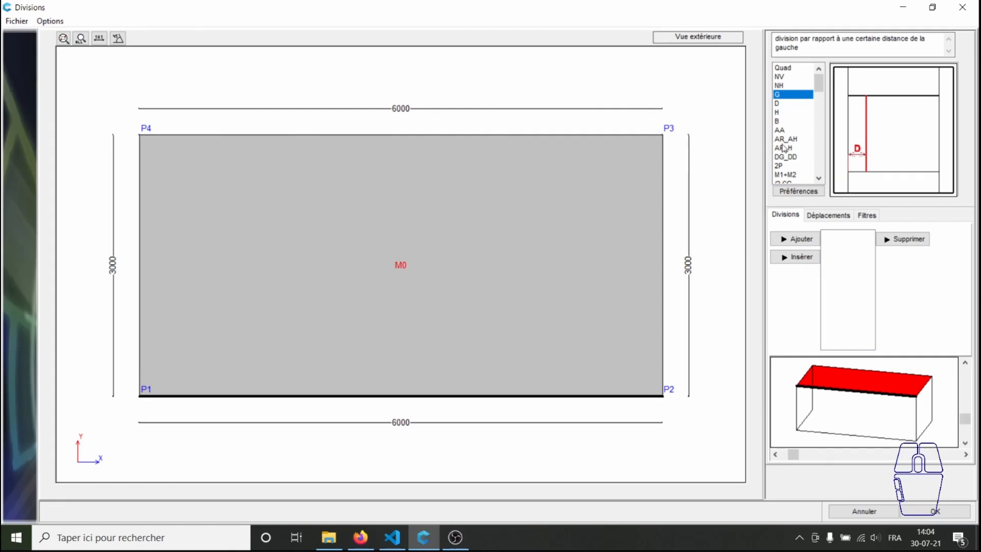
{"action": "left_click", "coordinate": [809, 244]}
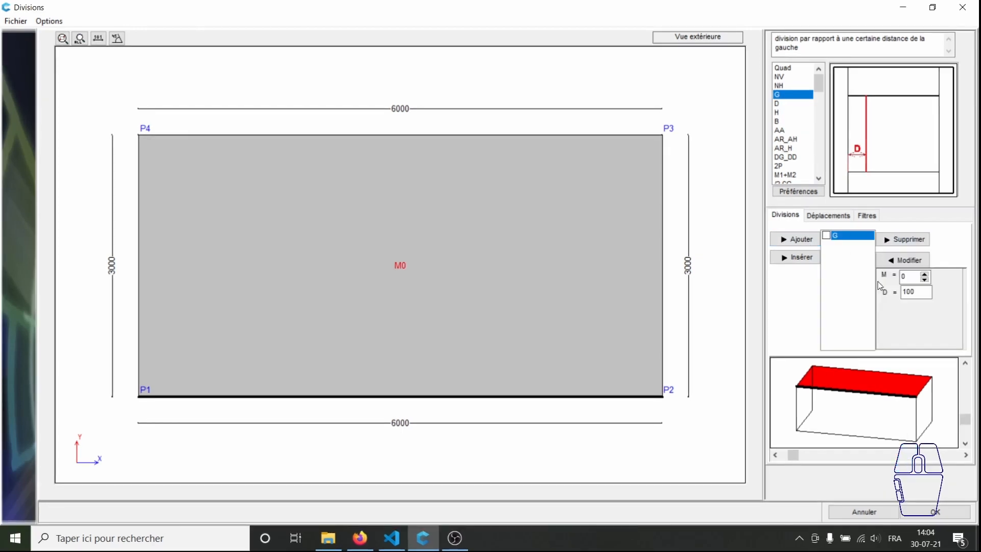
{"action": "left_click", "coordinate": [930, 294]}
{"action": "type", "text": "0"}
{"action": "key", "text": "Return"}
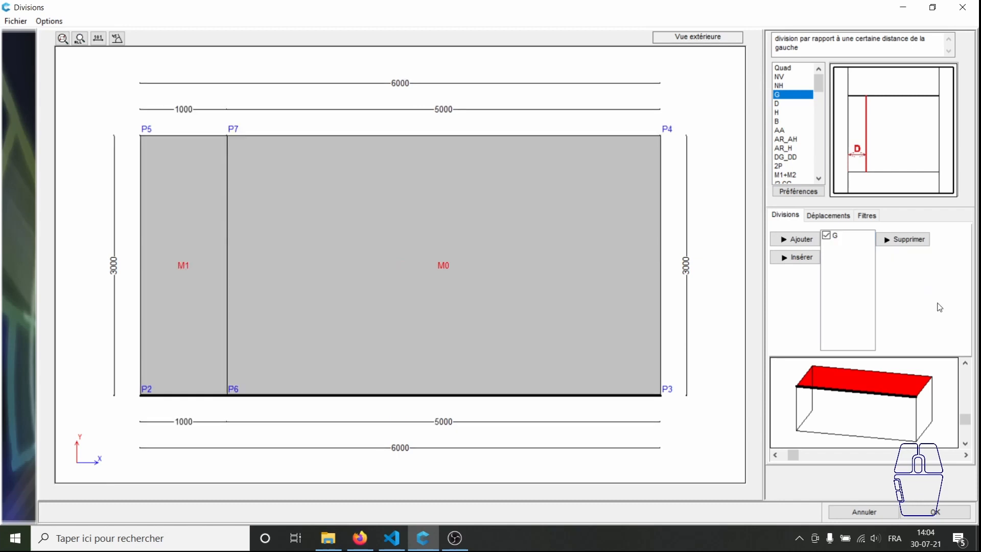
- Add a D division to mesh 0 at a distance of 1000 from its right edge
{"action": "left_click", "coordinate": [795, 104]}
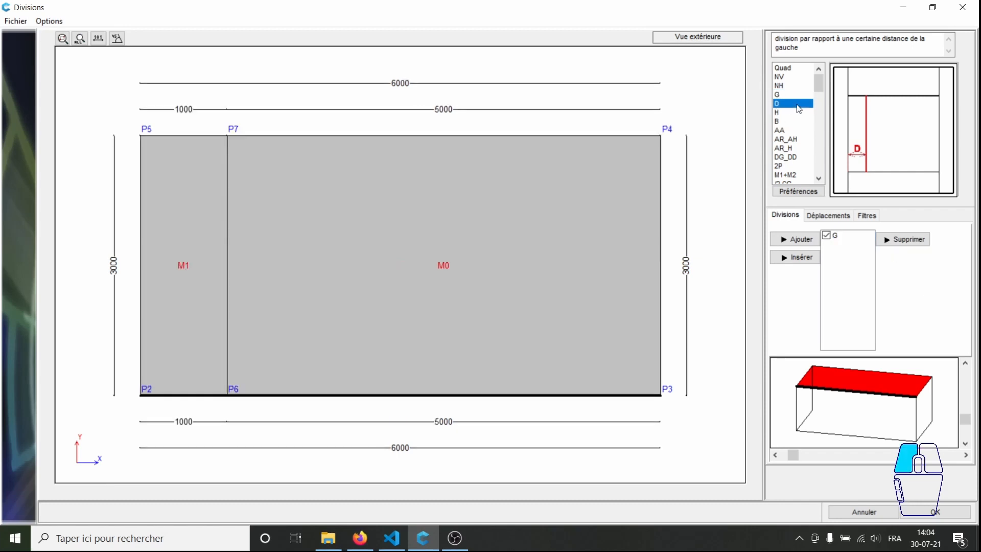
{"action": "left_click", "coordinate": [803, 243]}
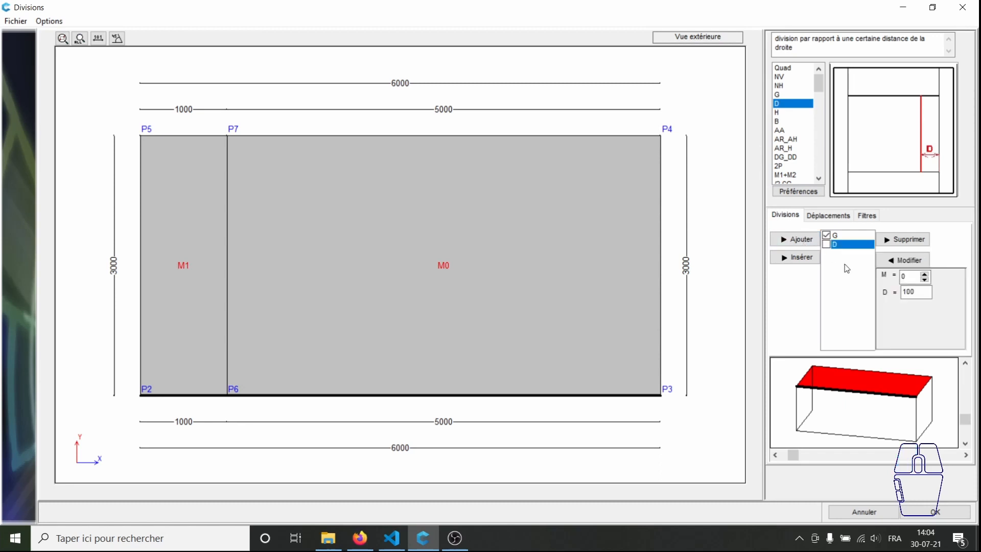
{"action": "left_click", "coordinate": [921, 294]}
{"action": "key", "text": "Return"}
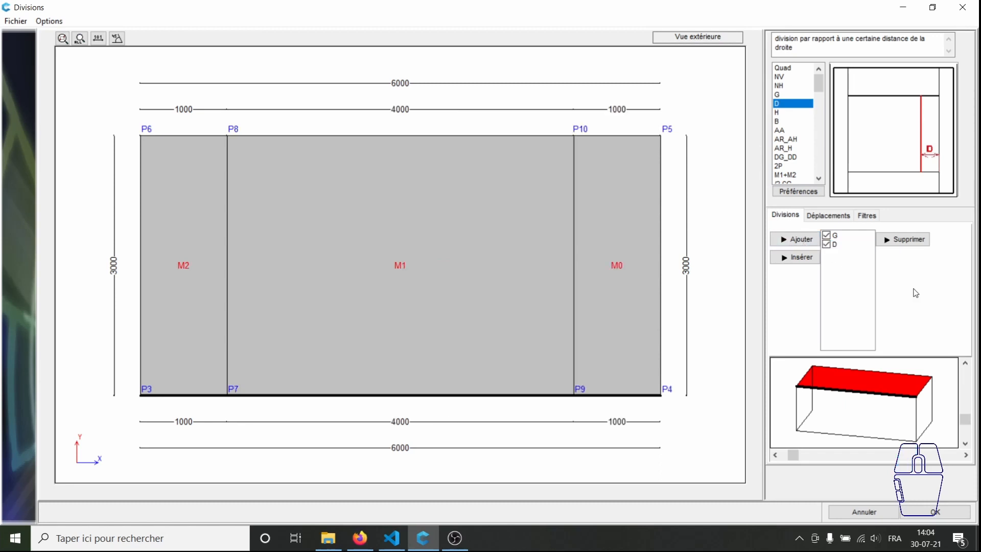
- Add an H division 500 from the upper edge and assign it to mesh 1, the central mesh
{"action": "left_click", "coordinate": [792, 112]}
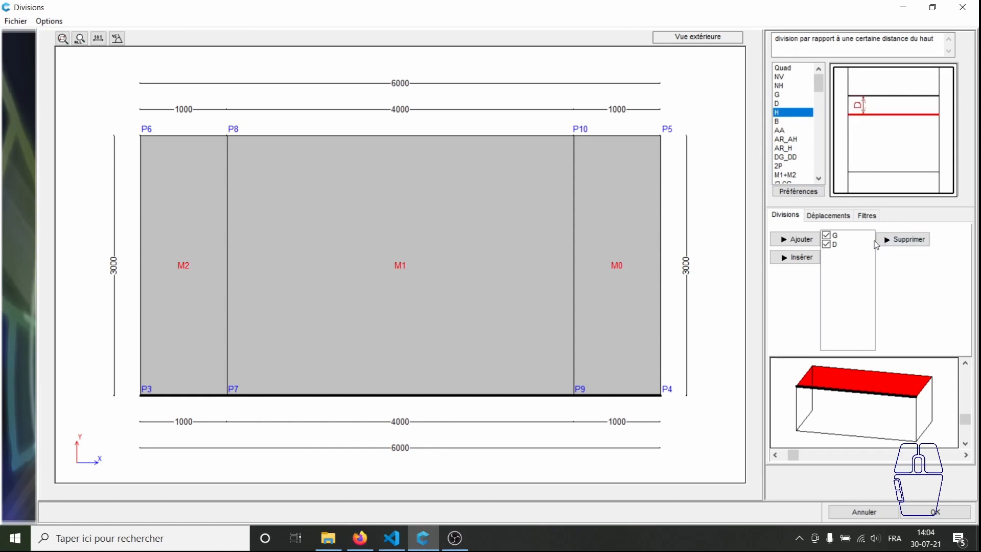
{"action": "left_click", "coordinate": [794, 240]}
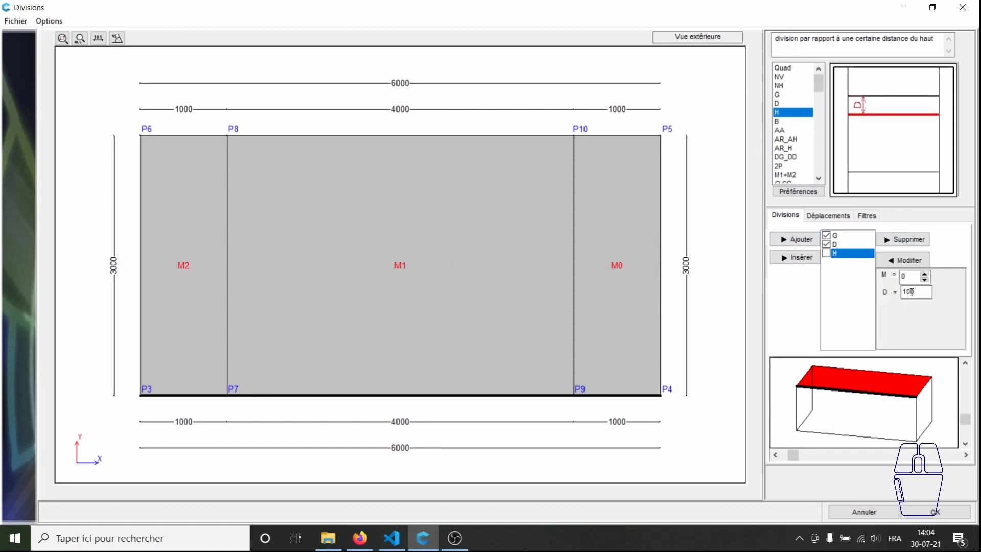
{"action": "left_click", "coordinate": [925, 290]}
{"action": "double_click", "coordinate": [924, 289]}
{"action": "type", "text": "50"}
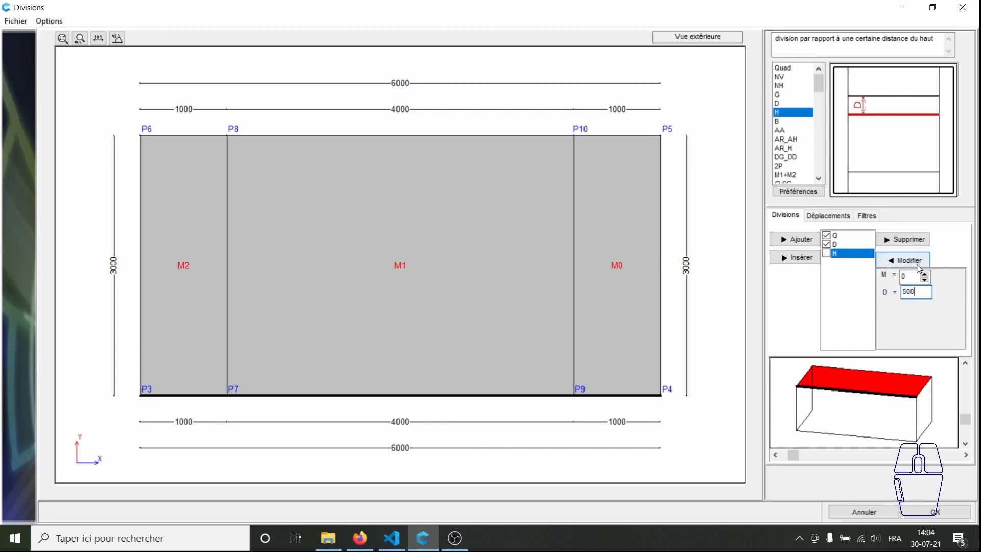
{"action": "left_click", "coordinate": [914, 264]}
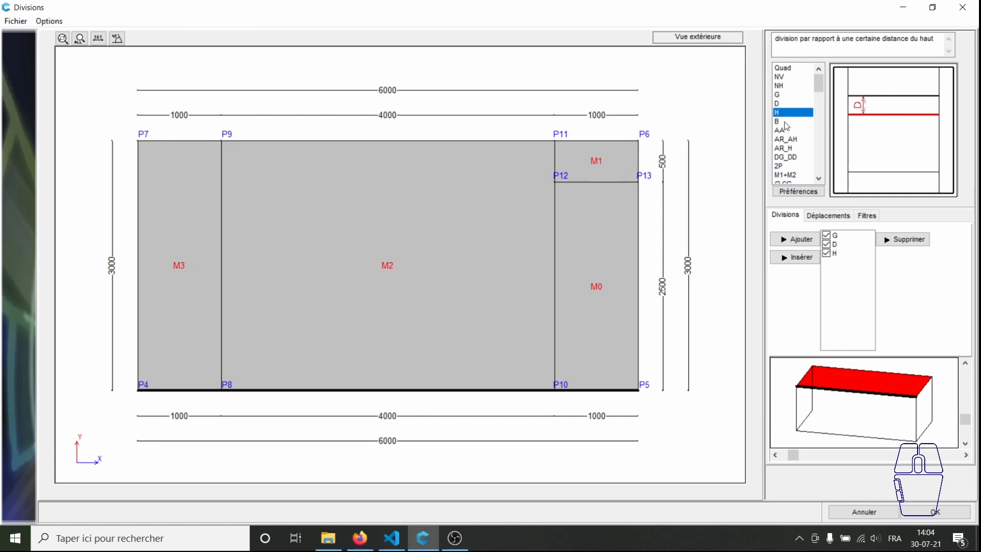
{"action": "left_click", "coordinate": [838, 254]}
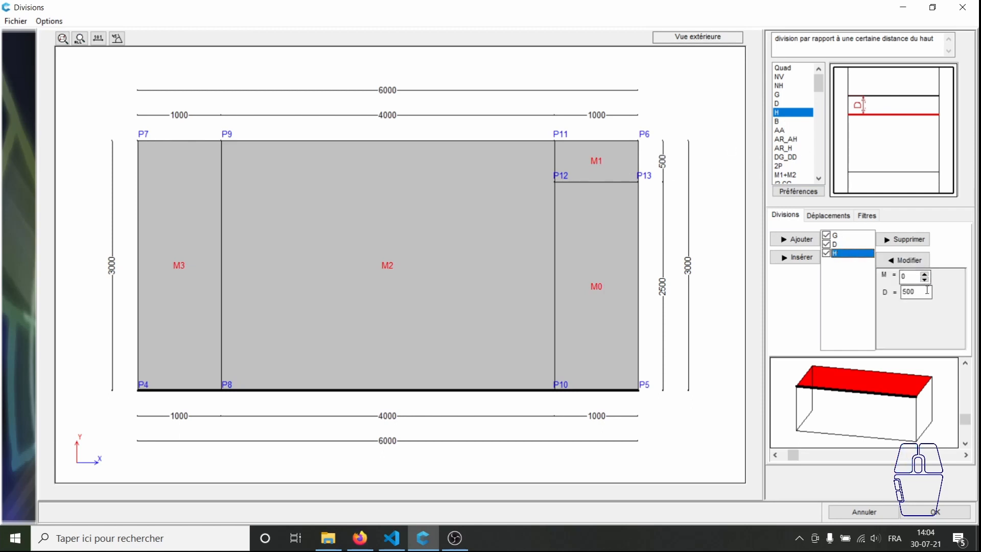
{"action": "left_click", "coordinate": [924, 274]}
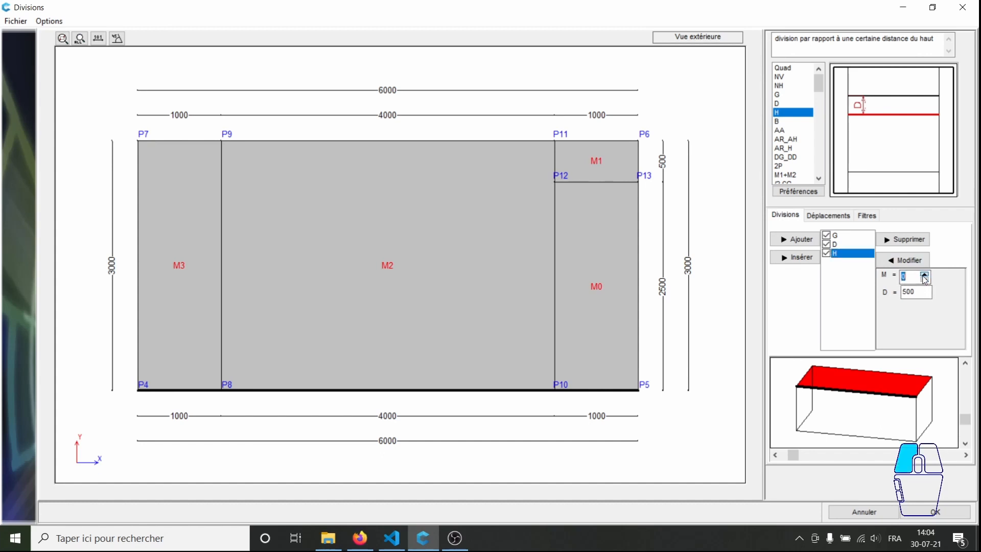
{"action": "left_click", "coordinate": [903, 260]}
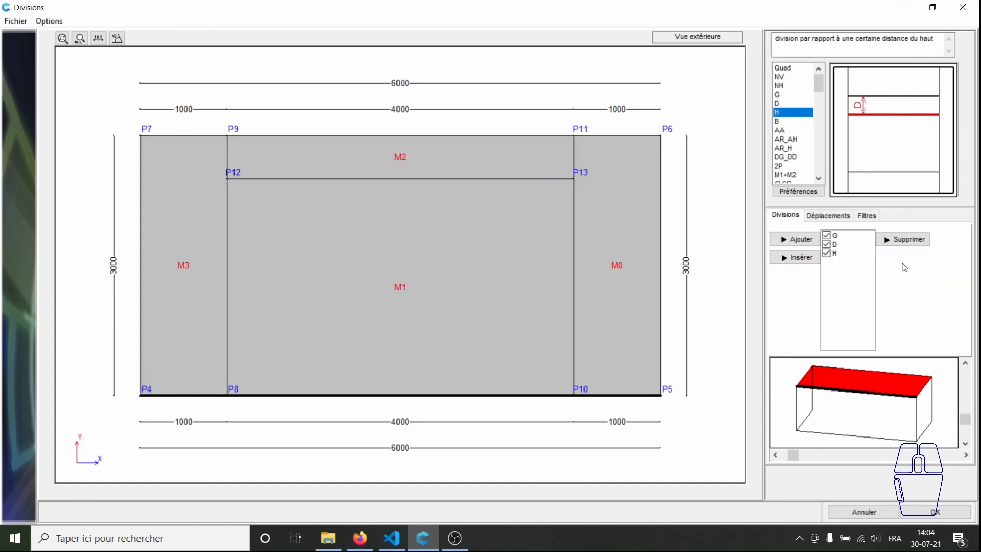
- Add a B division to mesh 1 at a distance of 500 from its lower edge
{"action": "left_click", "coordinate": [789, 121]}
{"action": "left_click", "coordinate": [796, 239]}
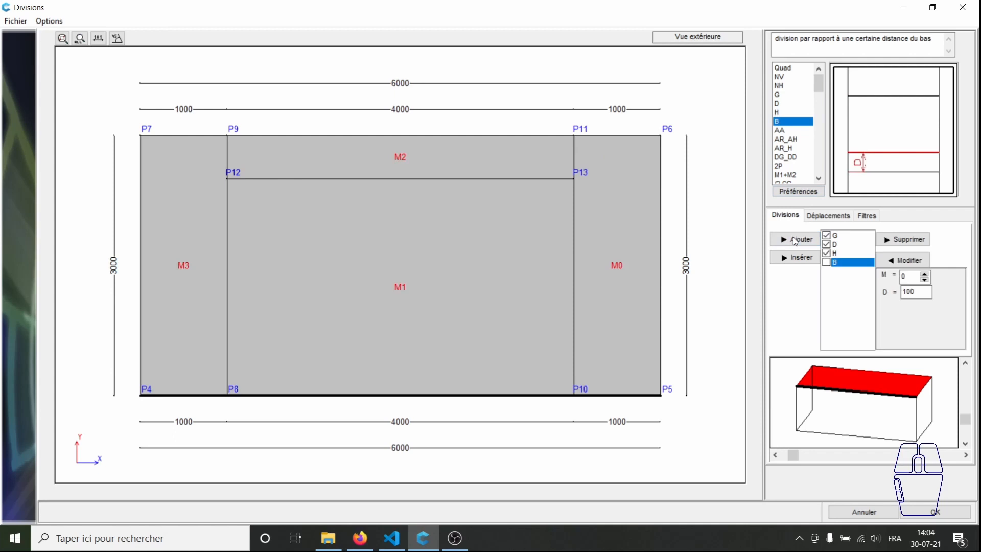
{"action": "left_click", "coordinate": [925, 274]}
{"action": "left_click_drag", "start_coordinate": [923, 294], "coordinate": [878, 298]}
{"action": "type", "text": "5"}
{"action": "key", "text": "Return"}
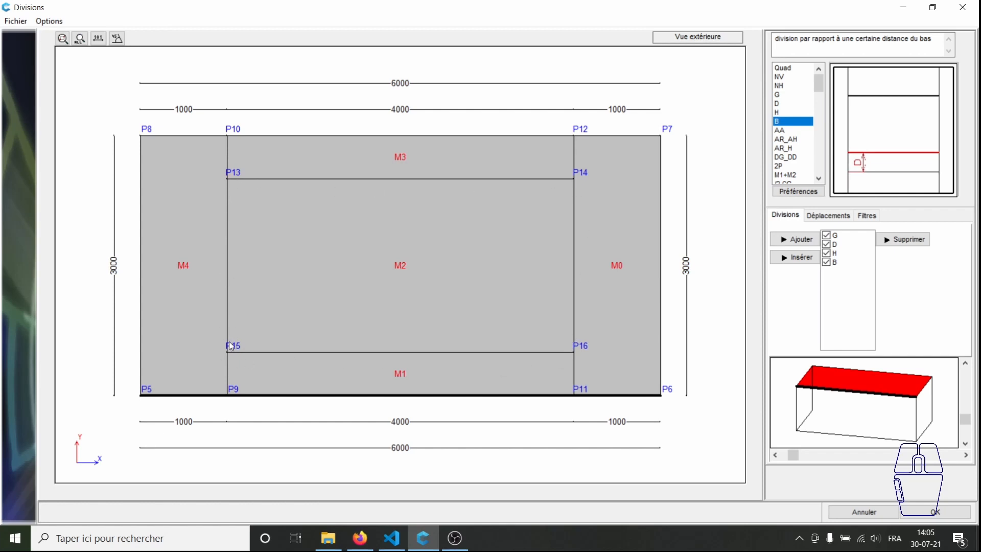
- Split bar 4, the left inner vertical bar, at its intermediate nodes with a /B division
{"action": "scroll", "coordinate": [791, 128], "scroll_direction": "down", "scroll_amount": 5}
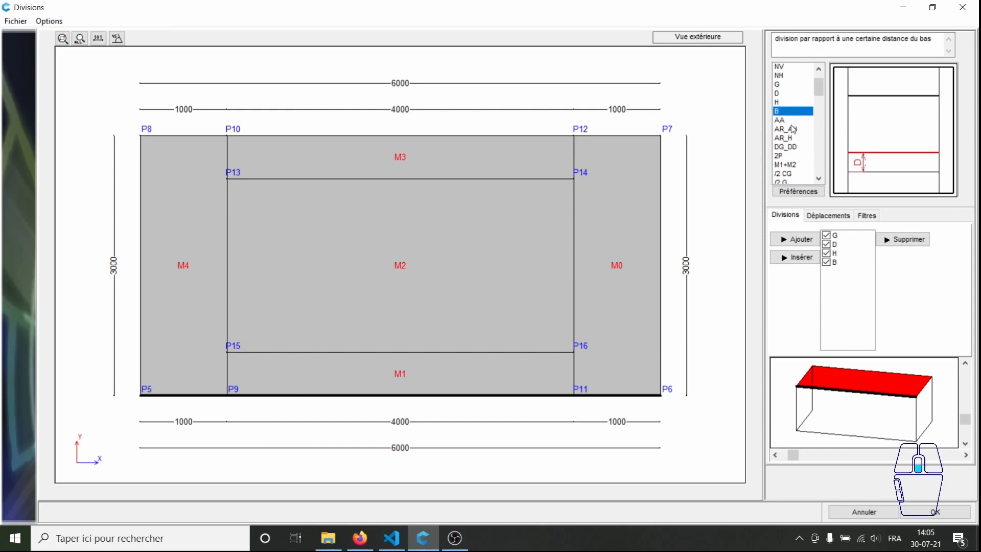
{"action": "scroll", "coordinate": [793, 130], "scroll_direction": "down", "scroll_amount": 10}
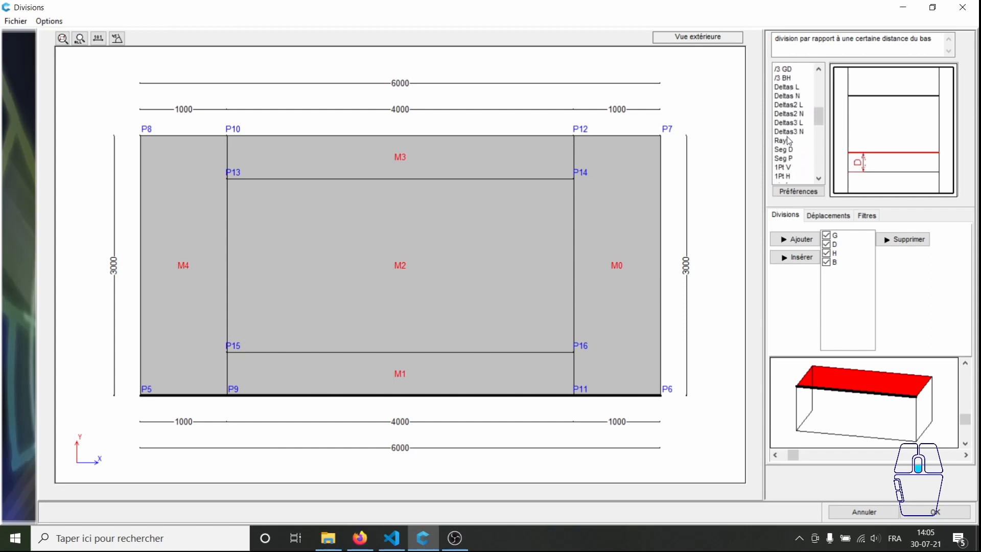
{"action": "scroll", "coordinate": [799, 135], "scroll_direction": "down", "scroll_amount": 1}
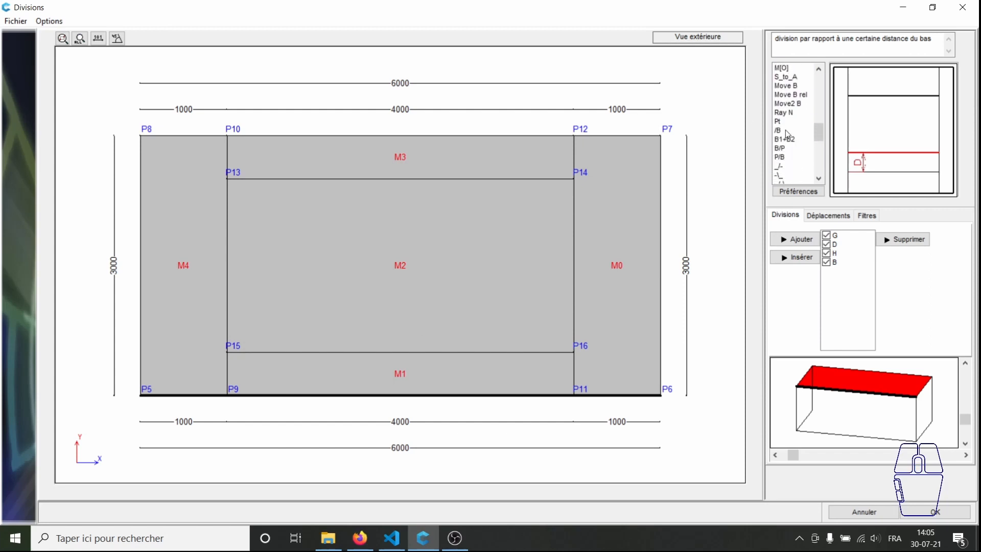
{"action": "left_click", "coordinate": [786, 130]}
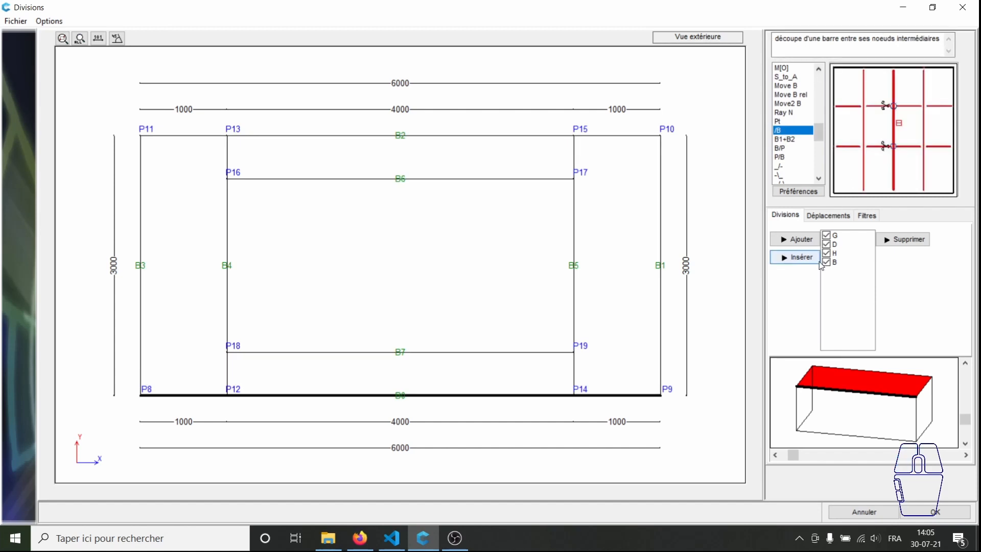
{"action": "left_click", "coordinate": [807, 242]}
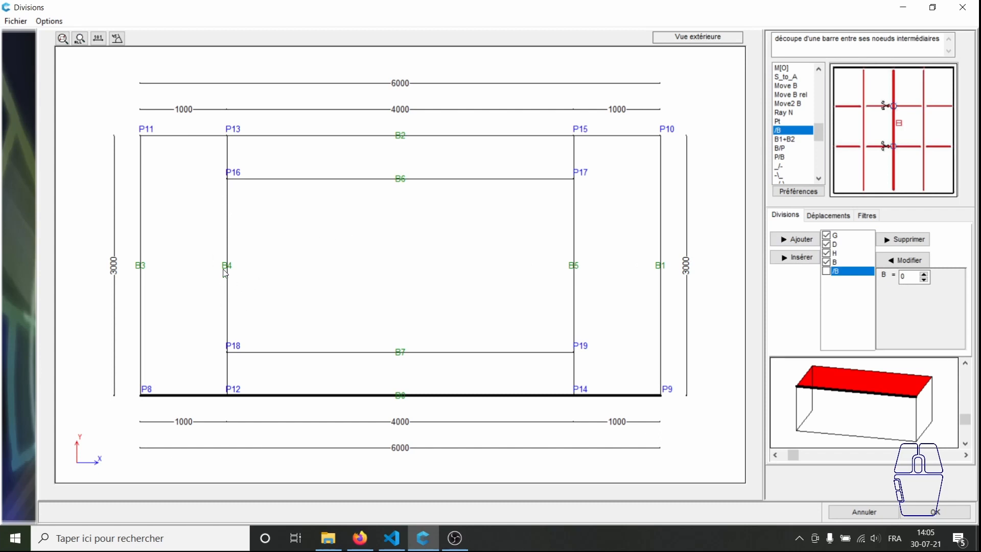
{"action": "left_click", "coordinate": [924, 275]}
{"action": "left_click", "coordinate": [923, 274]}
{"action": "left_click", "coordinate": [923, 275]}
{"action": "left_click", "coordinate": [923, 275]}
{"action": "left_click", "coordinate": [907, 261]}
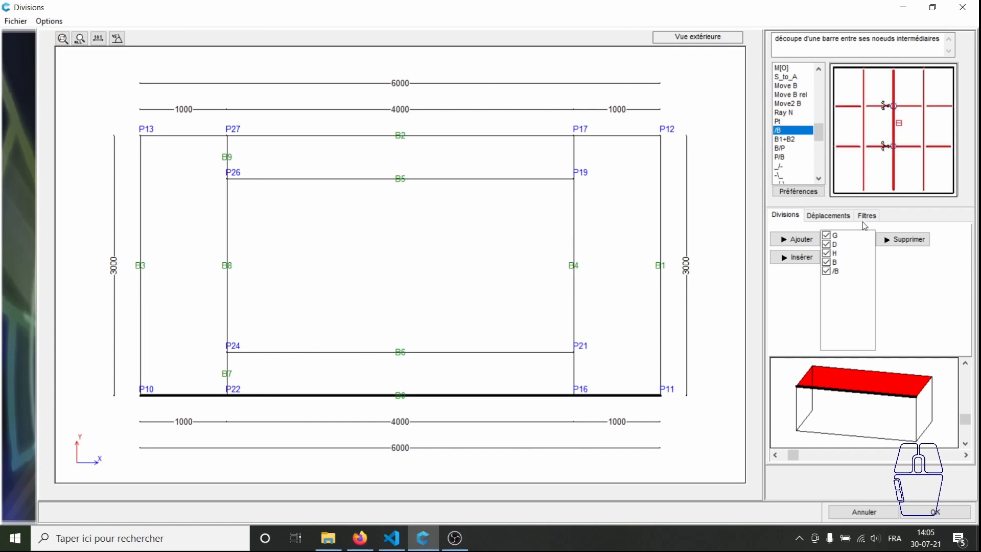
- Add a second /B division that splits the right inner vertical bar, bar 4, at its intermediate nodes
{"action": "left_click", "coordinate": [795, 239]}
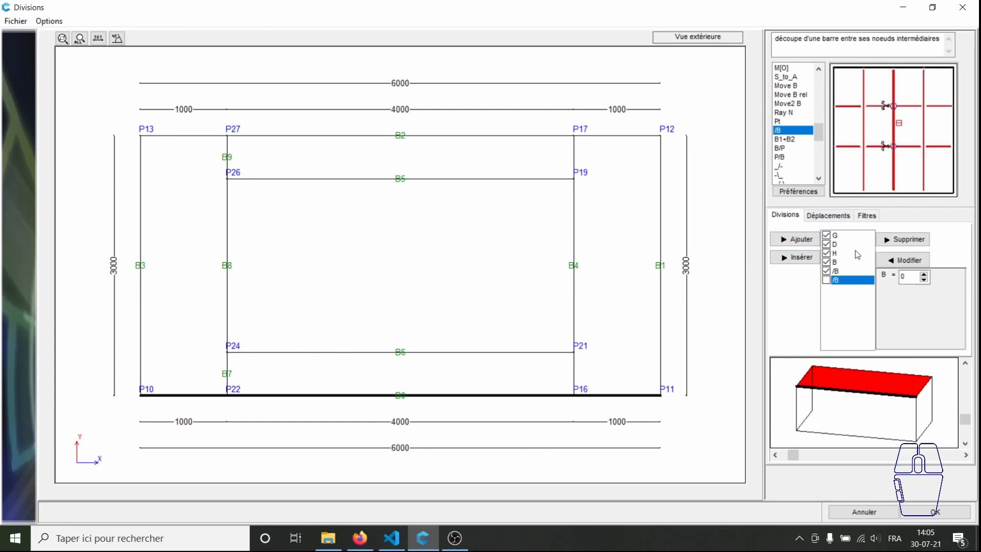
{"action": "left_click", "coordinate": [927, 277]}
{"action": "left_click", "coordinate": [903, 260]}
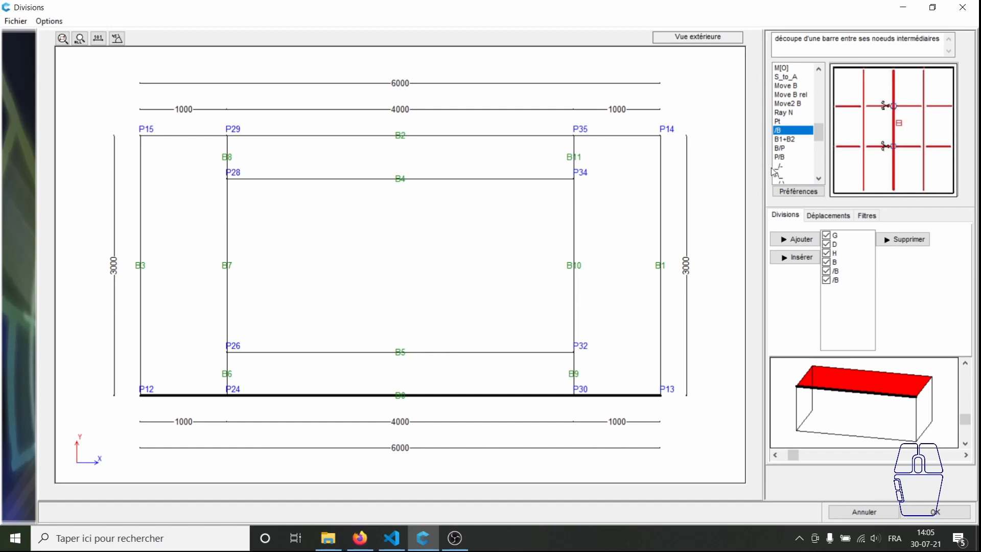
- Make the central mesh 2 invisible with an M[O] division and accept all the roof divisions
{"action": "scroll", "coordinate": [791, 135], "scroll_direction": "up", "scroll_amount": 5}
{"action": "scroll", "coordinate": [791, 136], "scroll_direction": "down", "scroll_amount": 1}
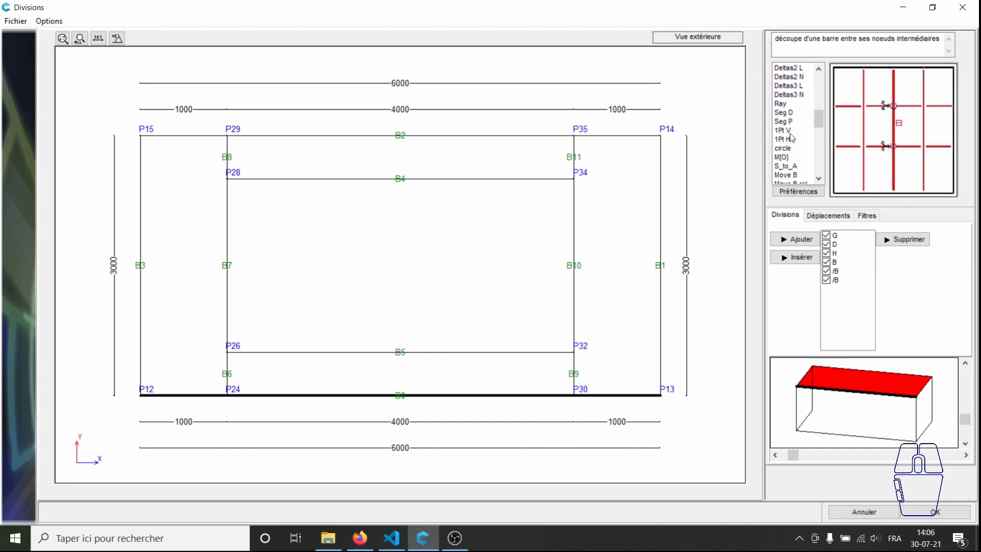
{"action": "left_click", "coordinate": [790, 165]}
{"action": "left_click", "coordinate": [786, 157]}
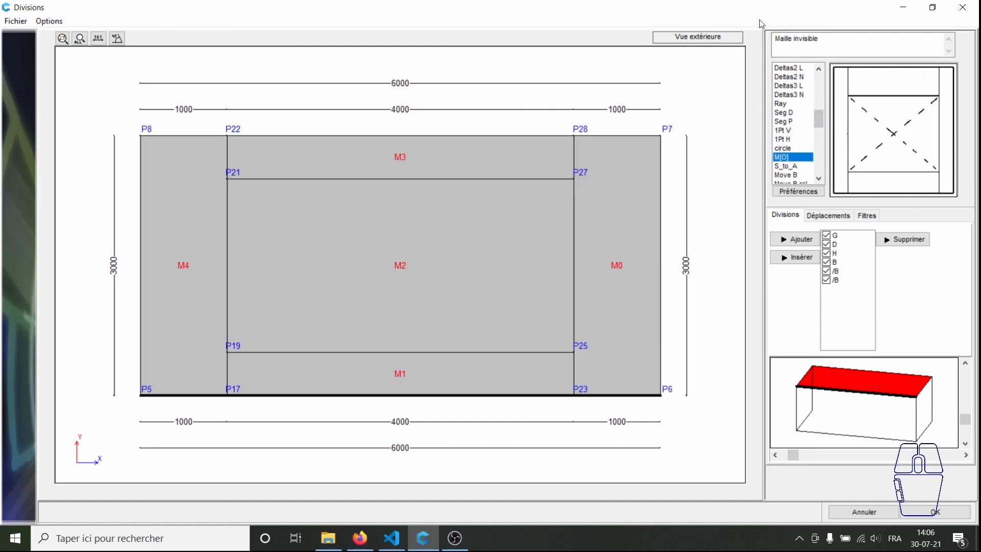
{"action": "left_click", "coordinate": [812, 241]}
{"action": "left_click", "coordinate": [927, 278]}
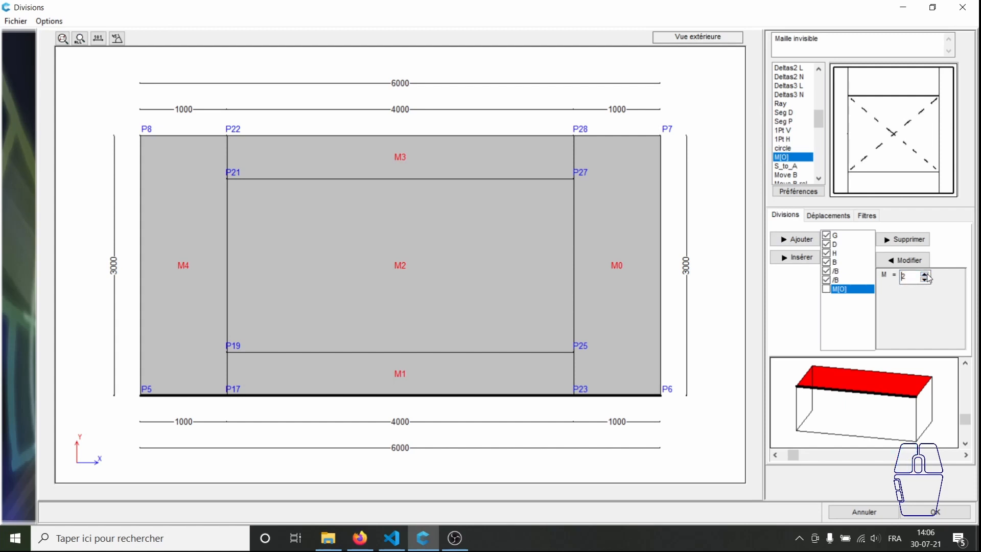
{"action": "left_click", "coordinate": [905, 261]}
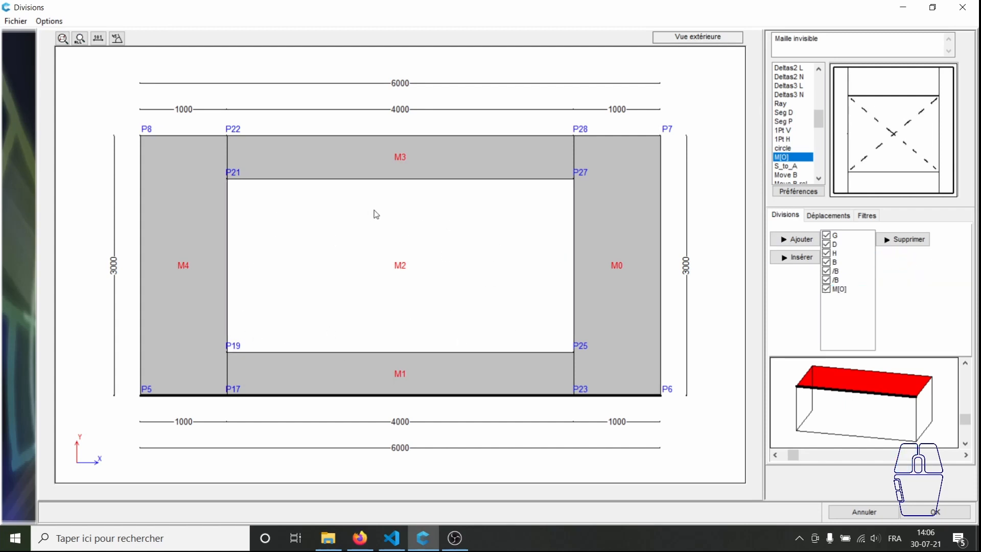
{"action": "left_click", "coordinate": [934, 512]}
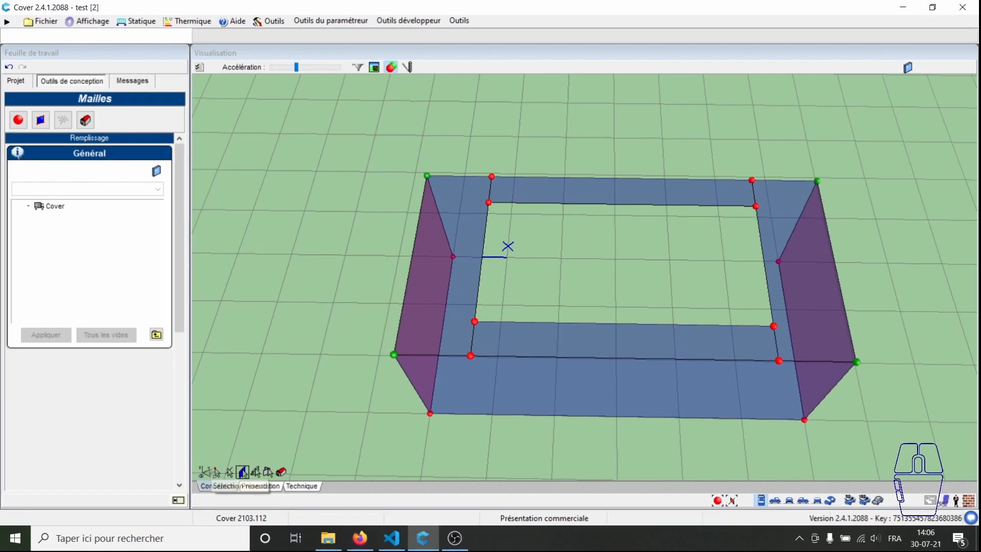
- Starting from the opening's front-left corner point, place a dome ridge point at absolute coordinates X 2000, Y -1500, Z 2800
{"action": "left_click", "coordinate": [217, 471]}
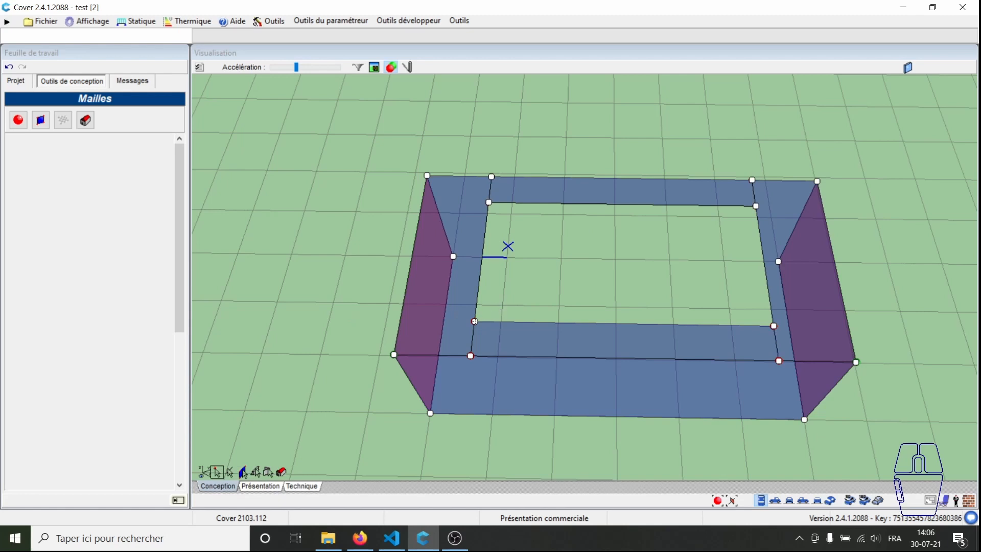
{"action": "left_click", "coordinate": [474, 320]}
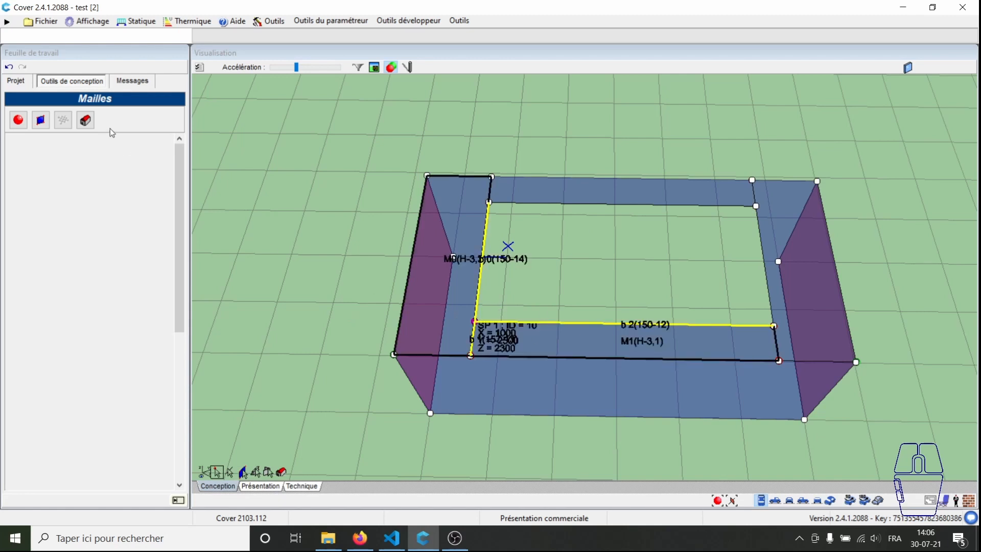
{"action": "left_click", "coordinate": [17, 119]}
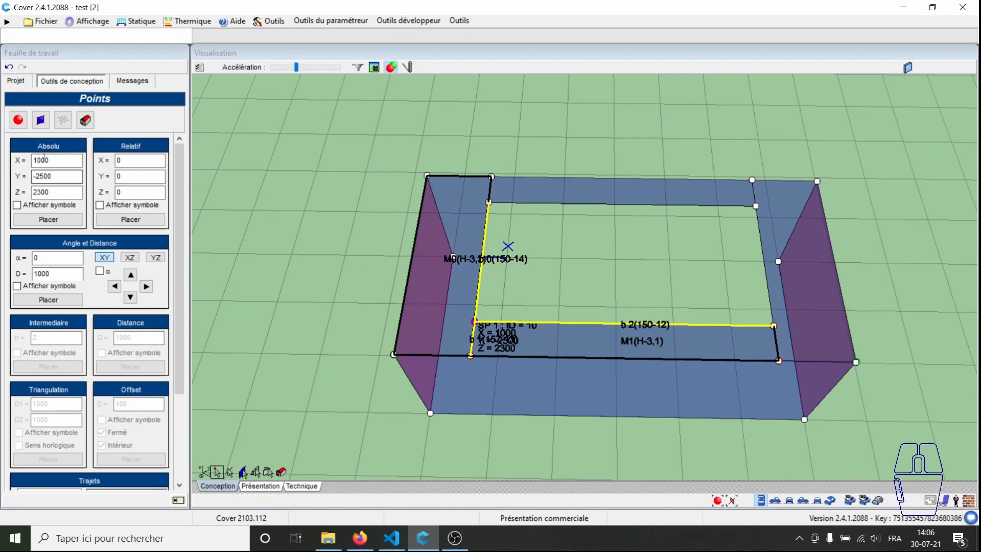
{"action": "double_click", "coordinate": [58, 194]}
{"action": "type", "text": "2800"}
{"action": "double_click", "coordinate": [62, 176]}
{"action": "type", "text": "-"}
{"action": "double_click", "coordinate": [55, 161]}
{"action": "type", "text": "2000"}
{"action": "left_click", "coordinate": [48, 219]}
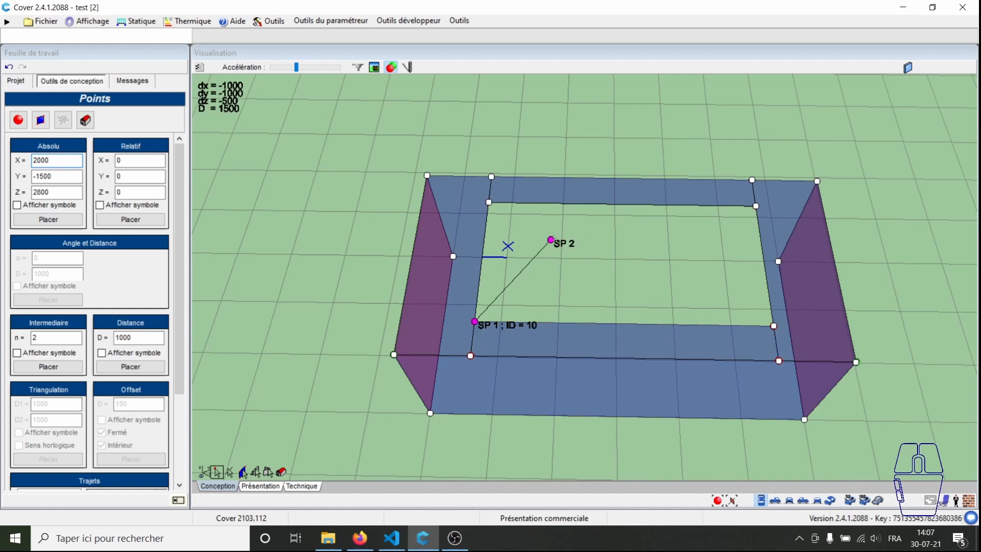
- From the new ridge point, place two more points in the positive X direction at 1000 spacing, then clear the point selection
{"action": "left_click", "coordinate": [551, 240]}
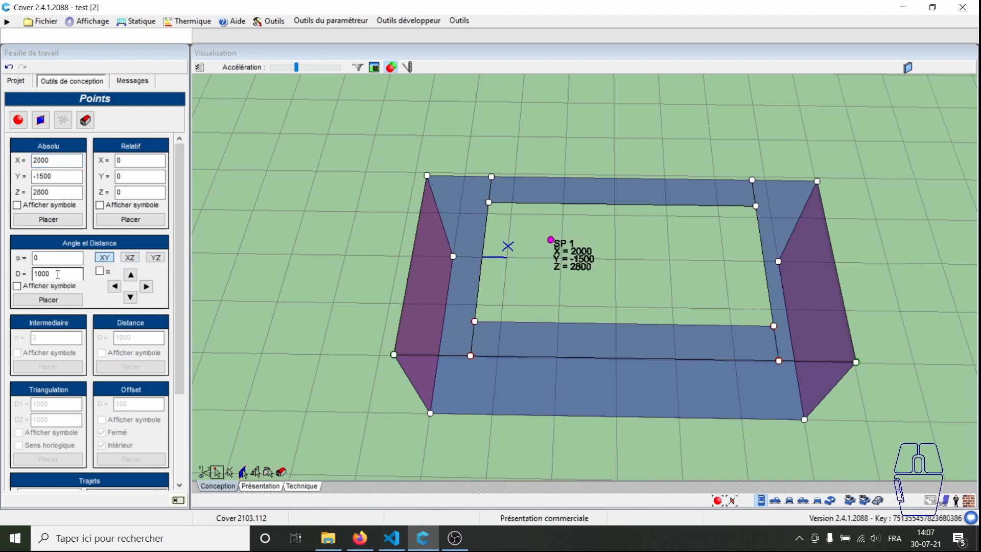
{"action": "left_click", "coordinate": [147, 286]}
{"action": "left_click", "coordinate": [146, 286]}
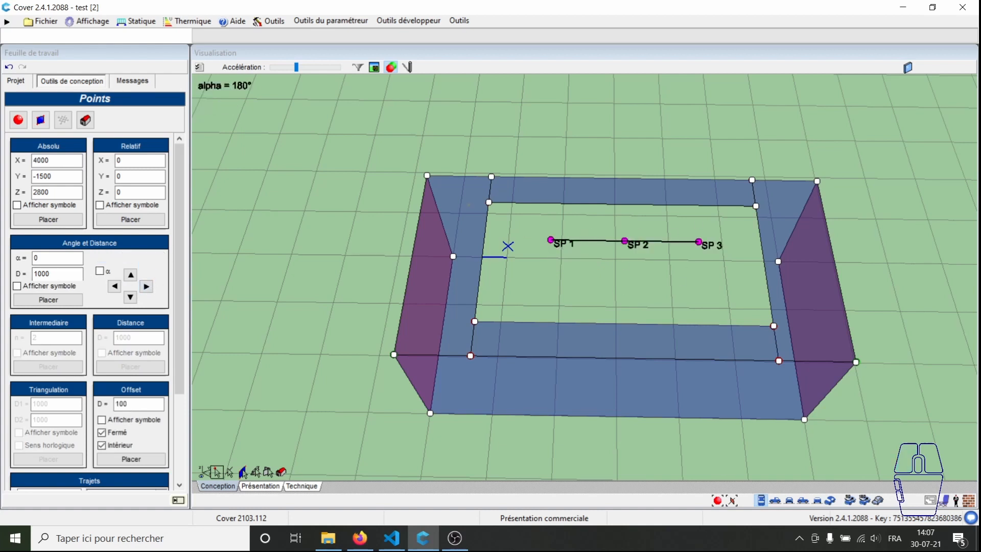
{"action": "left_click", "coordinate": [204, 472]}
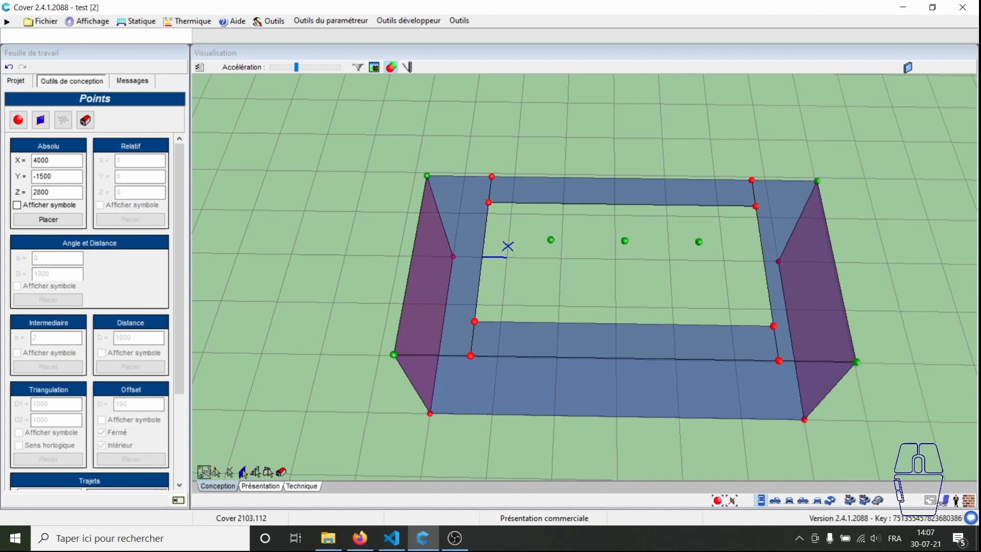
- Create the dome's front trapezoidal mesh from the three ridge points and the opening's two front corners
{"action": "left_click", "coordinate": [217, 472]}
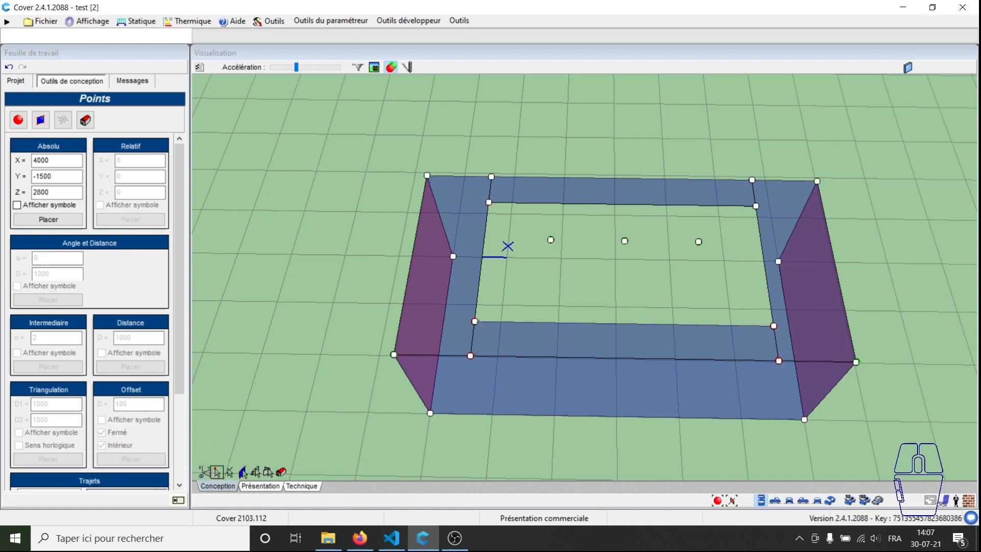
{"action": "left_click", "coordinate": [698, 241]}
{"action": "left_click", "coordinate": [624, 241]}
{"action": "left_click", "coordinate": [550, 241]}
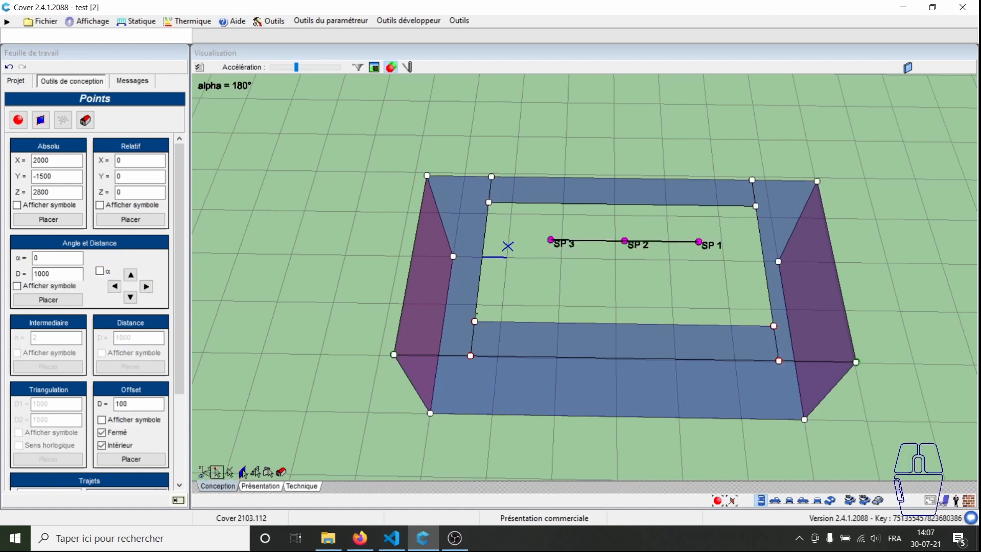
{"action": "left_click", "coordinate": [475, 321]}
{"action": "left_click", "coordinate": [773, 326]}
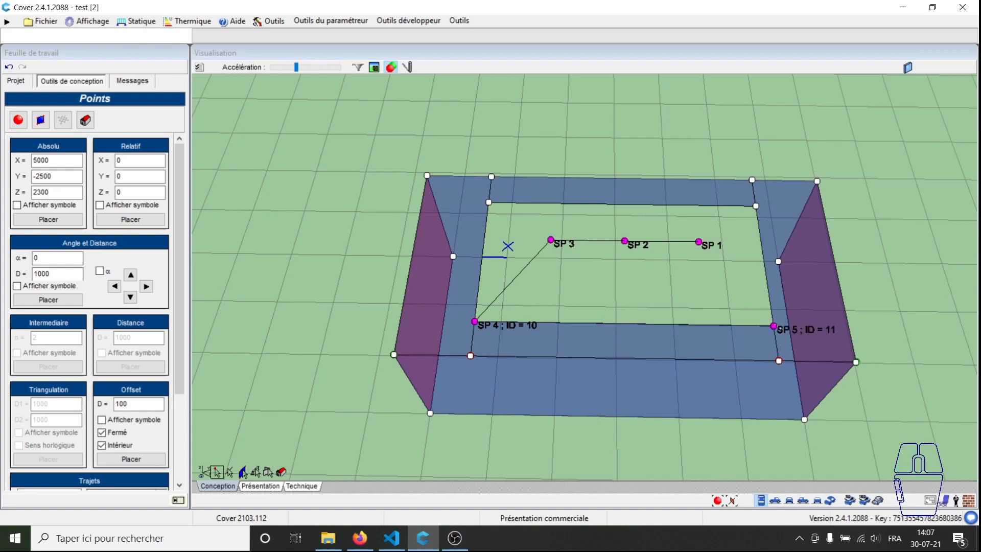
{"action": "right_click", "coordinate": [659, 302]}
{"action": "left_click", "coordinate": [711, 309]}
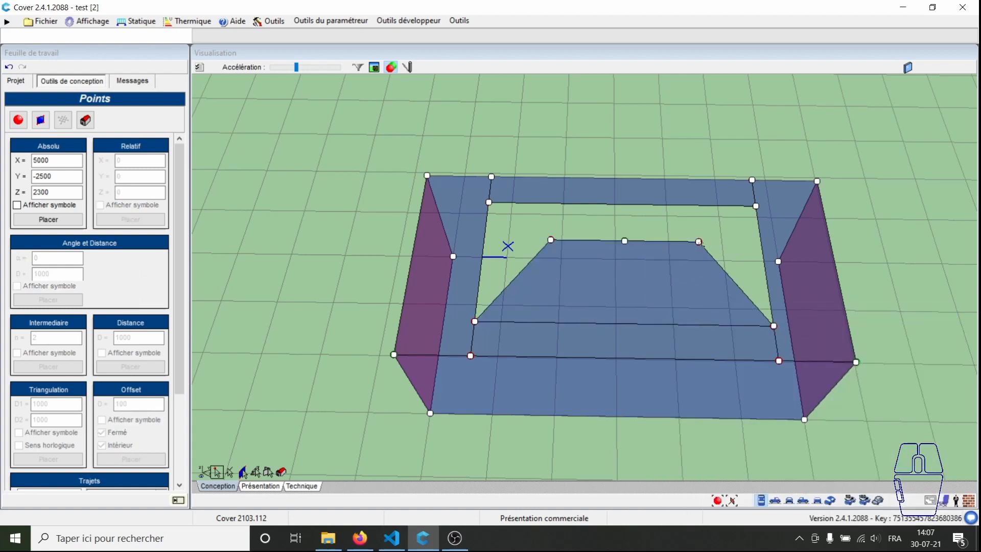
- Create the dome's right triangular mesh from the right ridge point and the opening's two right corners
{"action": "left_click", "coordinate": [698, 241]}
{"action": "left_click", "coordinate": [773, 325], "text": "ctrl"}
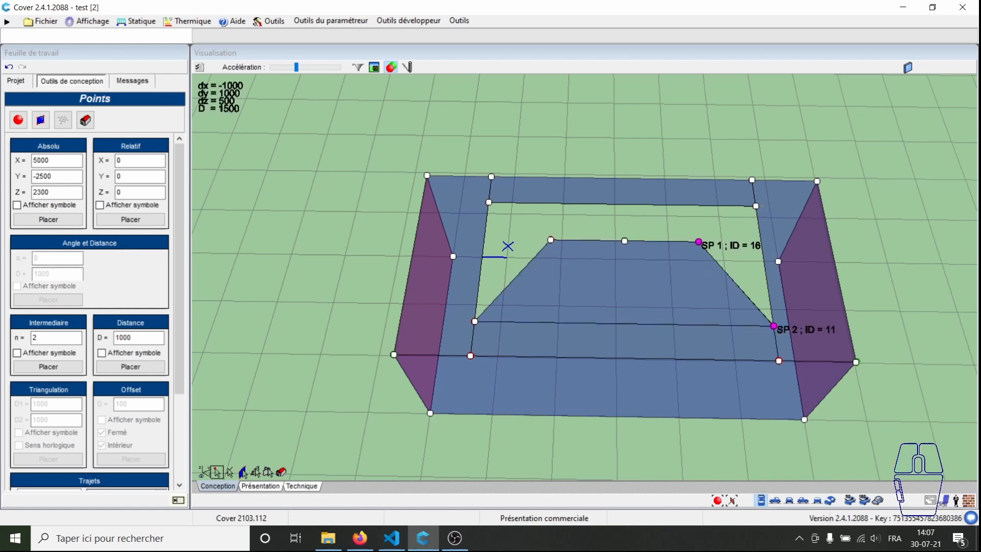
{"action": "left_click", "coordinate": [756, 206], "text": "ctrl"}
{"action": "right_click", "coordinate": [718, 249]}
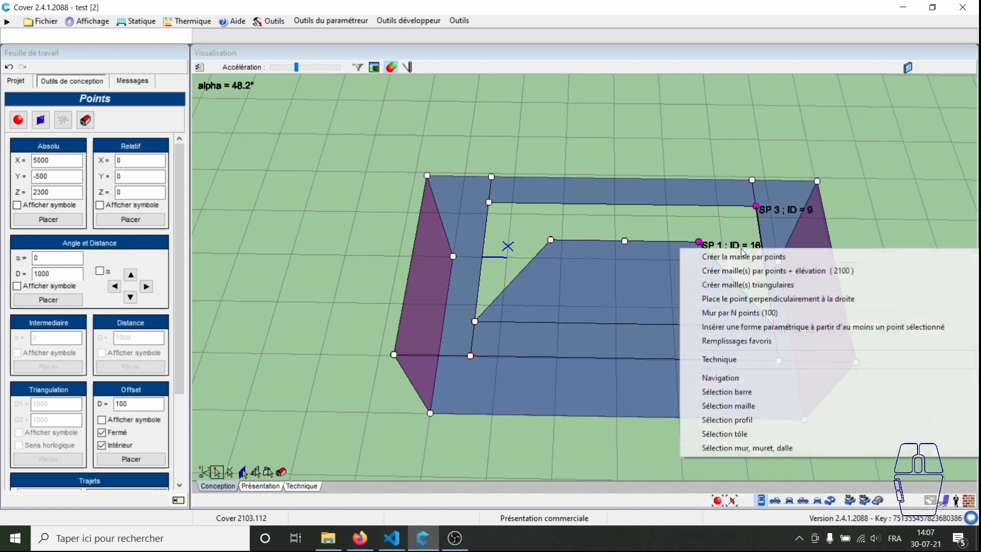
{"action": "left_click", "coordinate": [754, 258]}
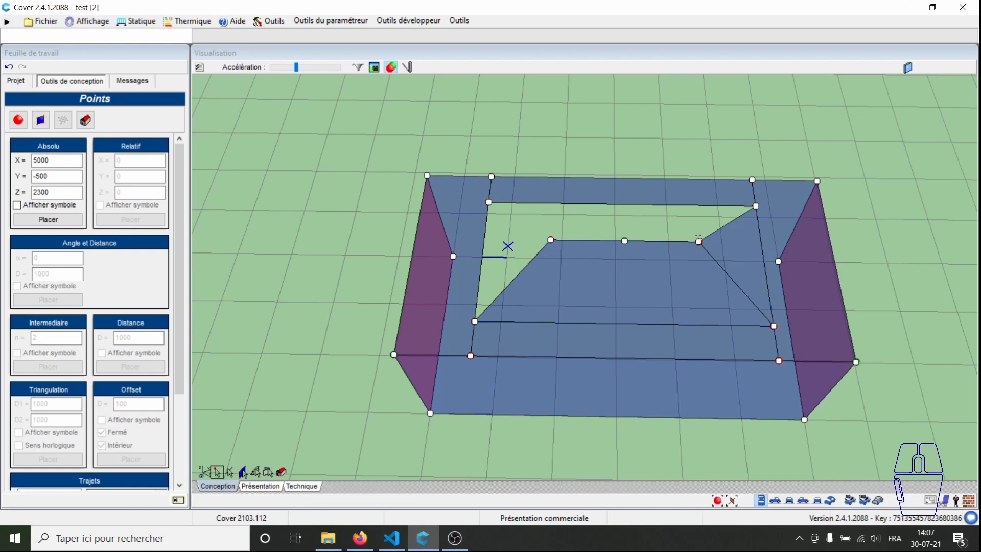
- Create the dome's rear trapezoidal mesh from the three ridge points and the opening's two rear corners
{"action": "left_click", "coordinate": [550, 239]}
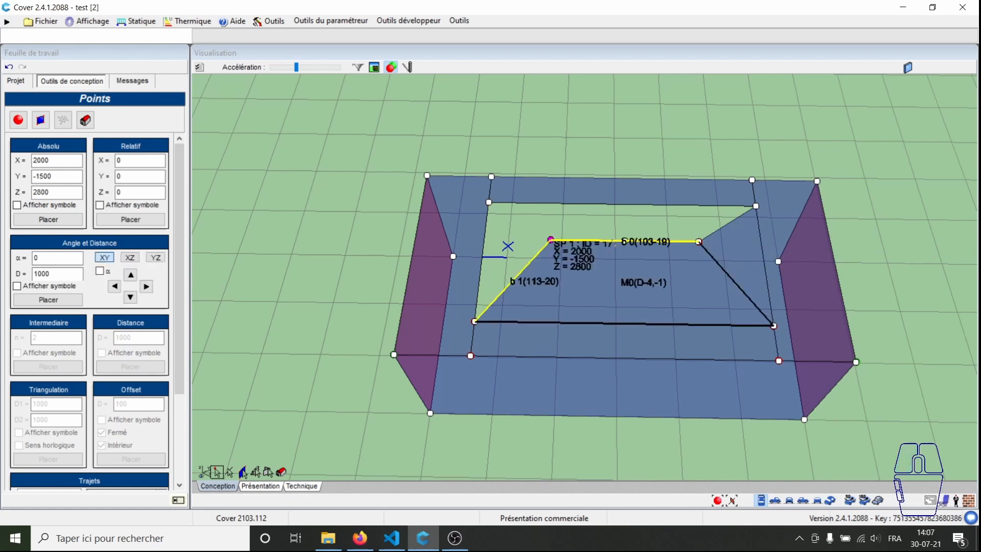
{"action": "left_click", "coordinate": [625, 240], "text": "ctrl"}
{"action": "left_click", "coordinate": [698, 241], "text": "ctrl"}
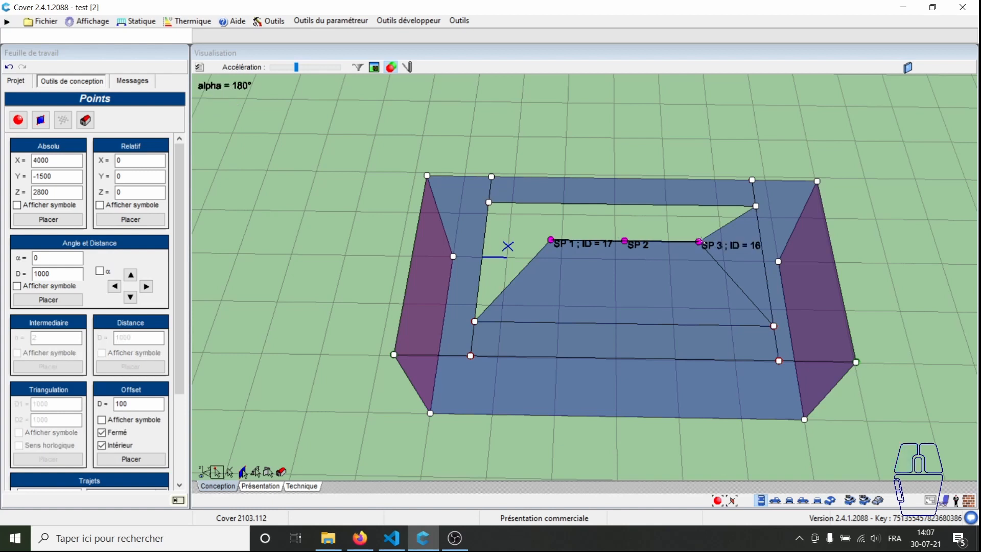
{"action": "left_click", "coordinate": [755, 206], "text": "ctrl"}
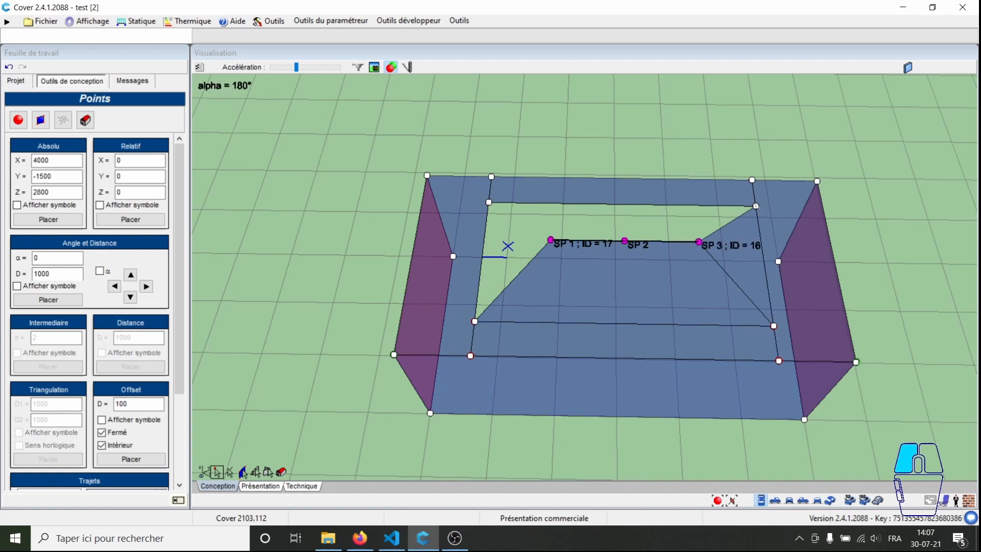
{"action": "left_click", "coordinate": [489, 202], "text": "ctrl"}
{"action": "right_click", "coordinate": [556, 216]}
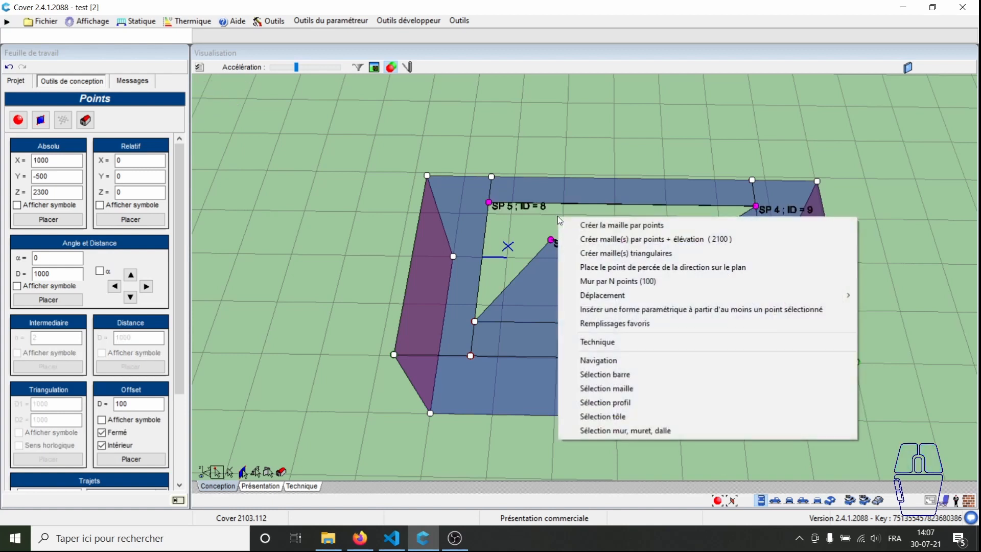
{"action": "left_click", "coordinate": [594, 225]}
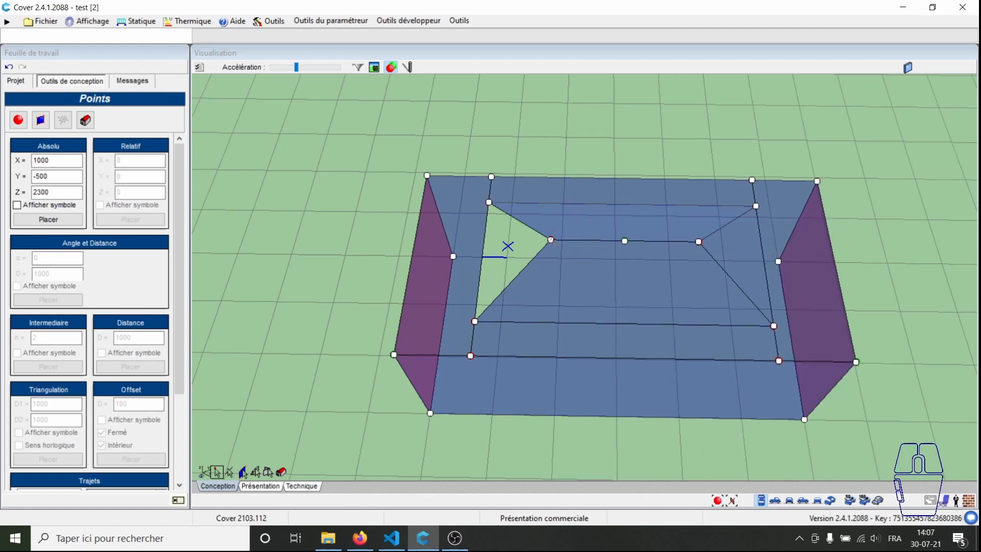
- Create the dome's left triangular mesh from the left ridge point and the opening's two left corners
{"action": "left_click", "coordinate": [550, 240]}
{"action": "left_click", "coordinate": [488, 202], "text": "ctrl"}
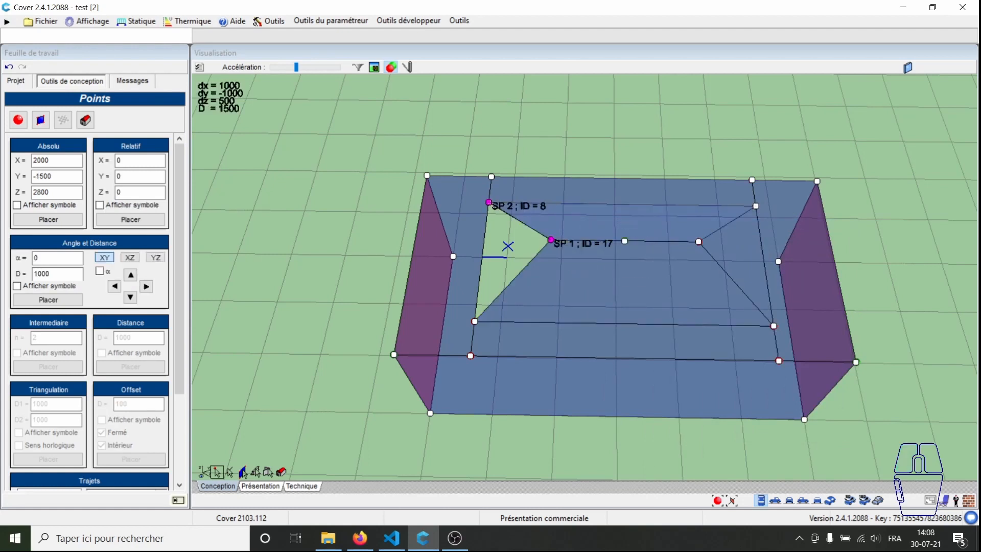
{"action": "left_click", "coordinate": [474, 321], "text": "ctrl"}
{"action": "right_click", "coordinate": [495, 256]}
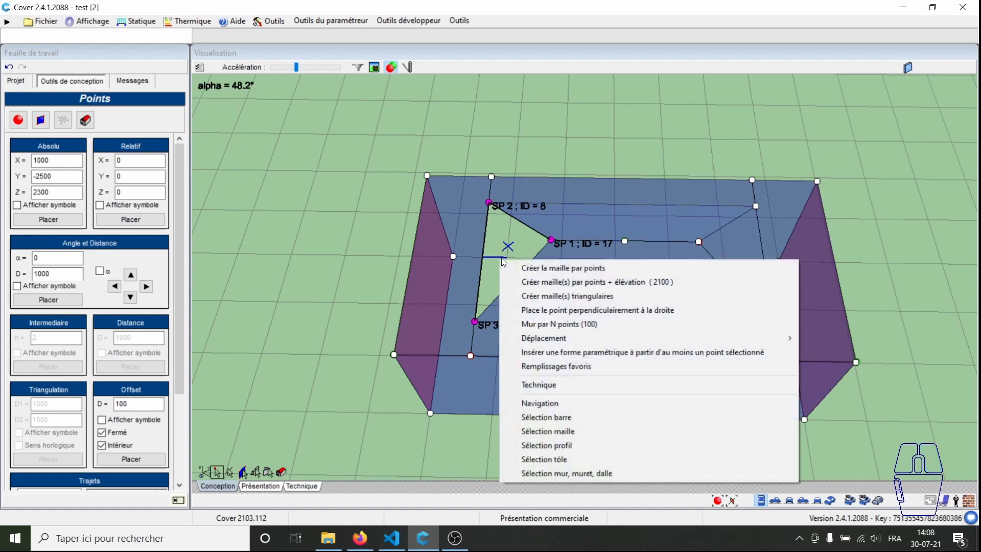
{"action": "left_click", "coordinate": [532, 266]}
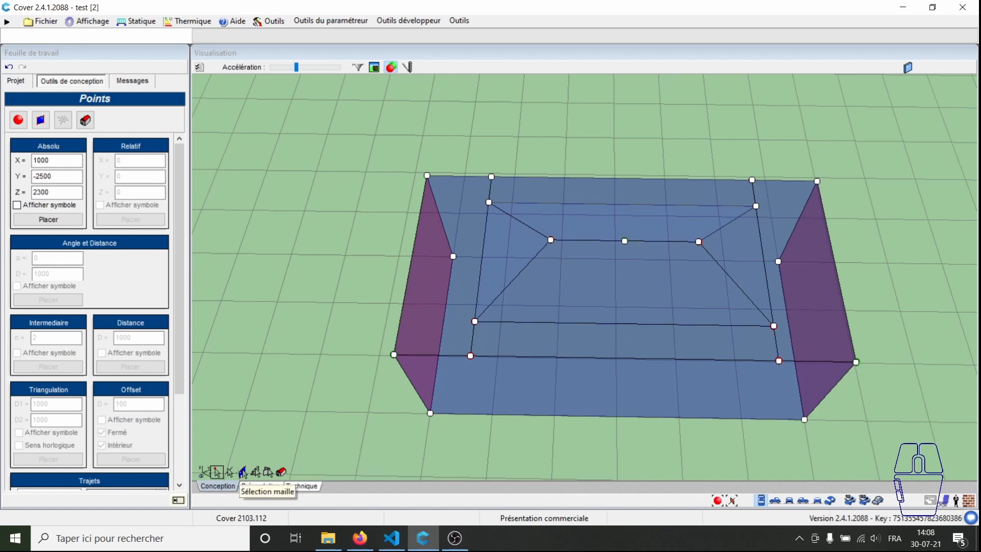
- Open the dome's front trapezoidal mesh for division and split mesh 0 into 2 vertical parts with an NV division
{"action": "left_click", "coordinate": [243, 472]}
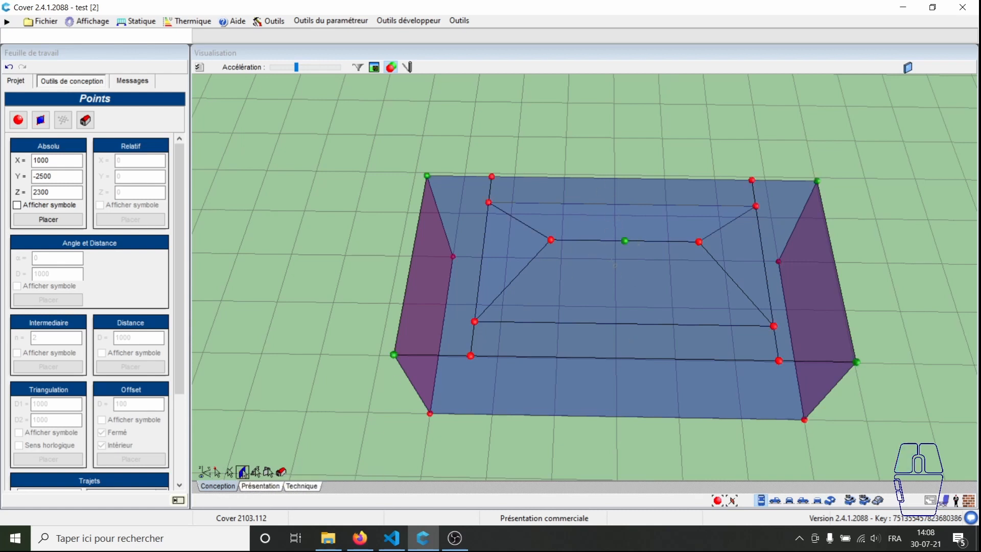
{"action": "left_click", "coordinate": [624, 280]}
{"action": "right_click", "coordinate": [610, 247]}
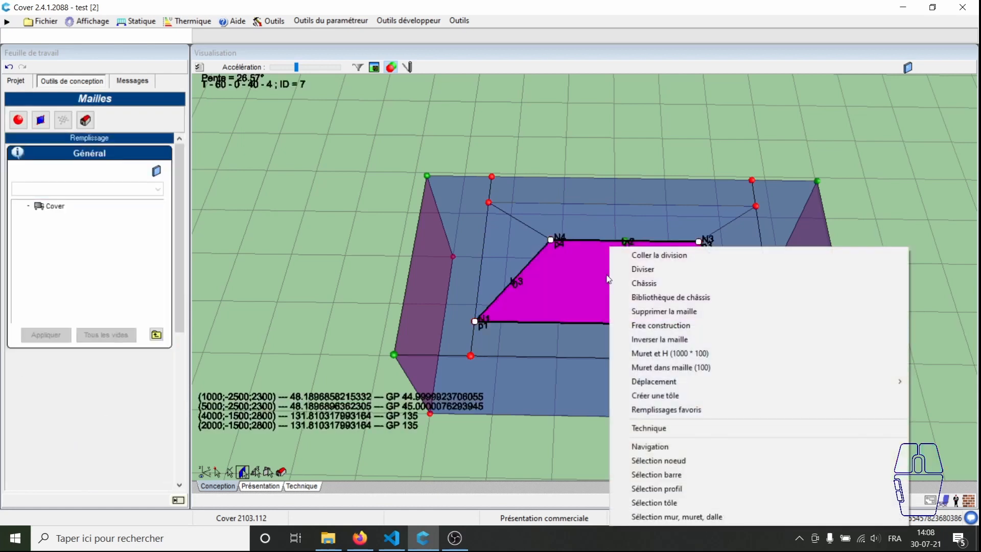
{"action": "left_click", "coordinate": [639, 271]}
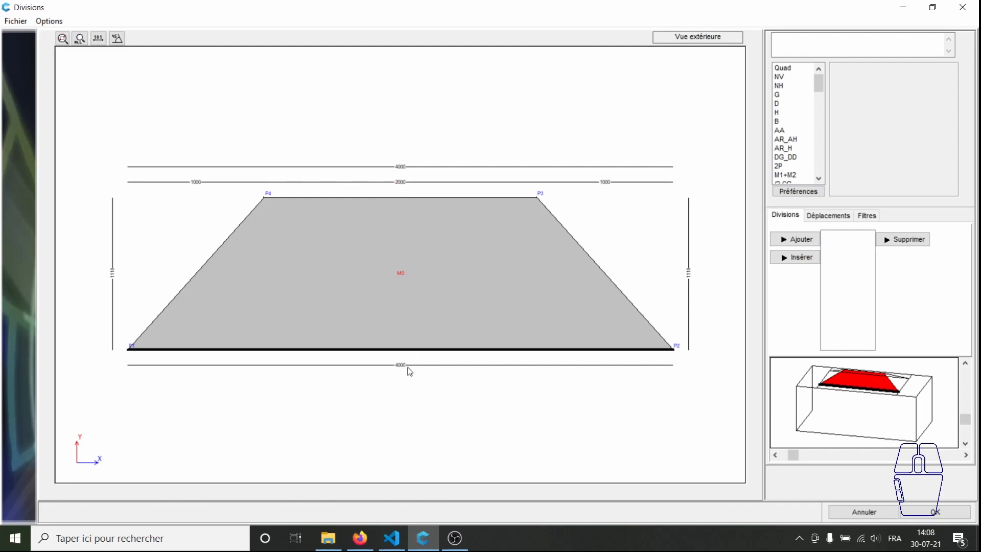
{"action": "left_click", "coordinate": [782, 77]}
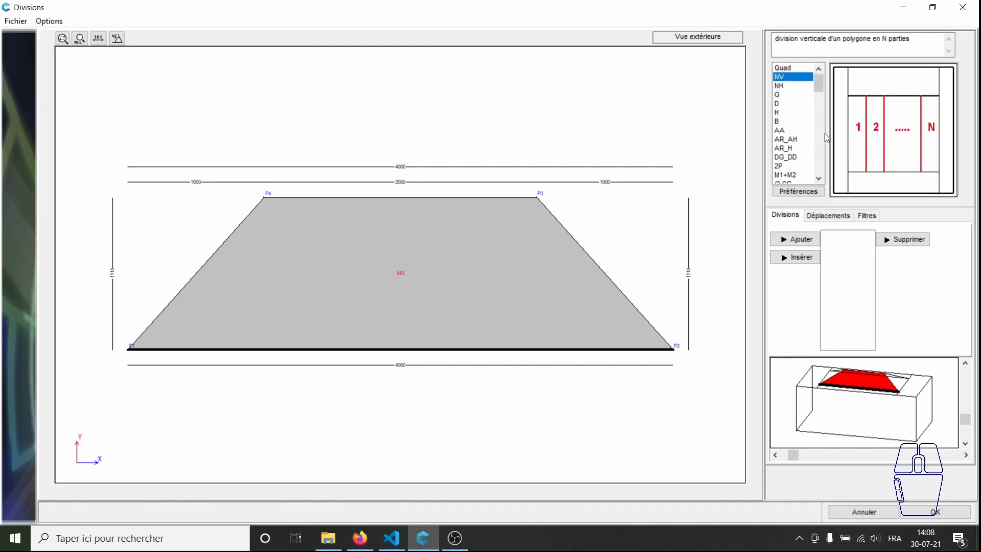
{"action": "left_click", "coordinate": [797, 241]}
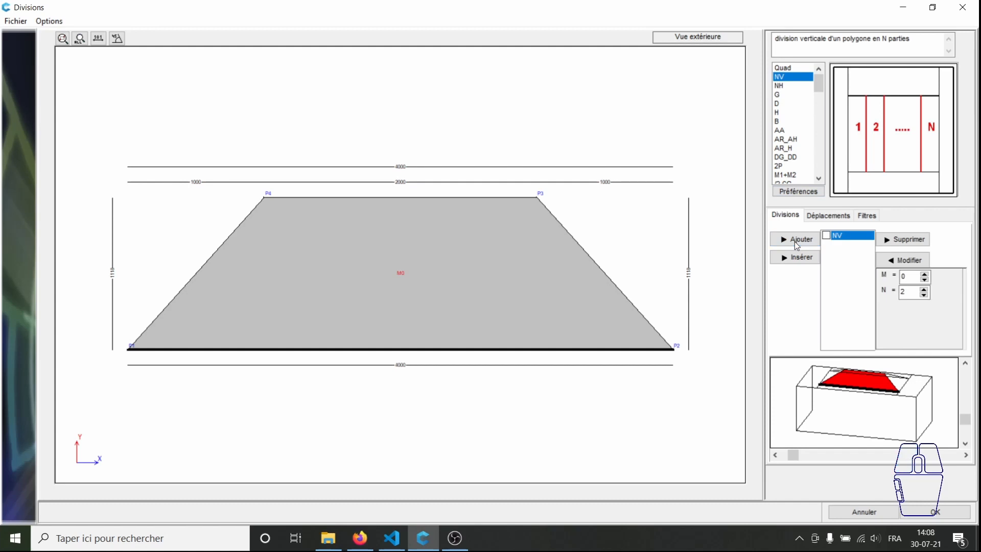
{"action": "left_click", "coordinate": [905, 260]}
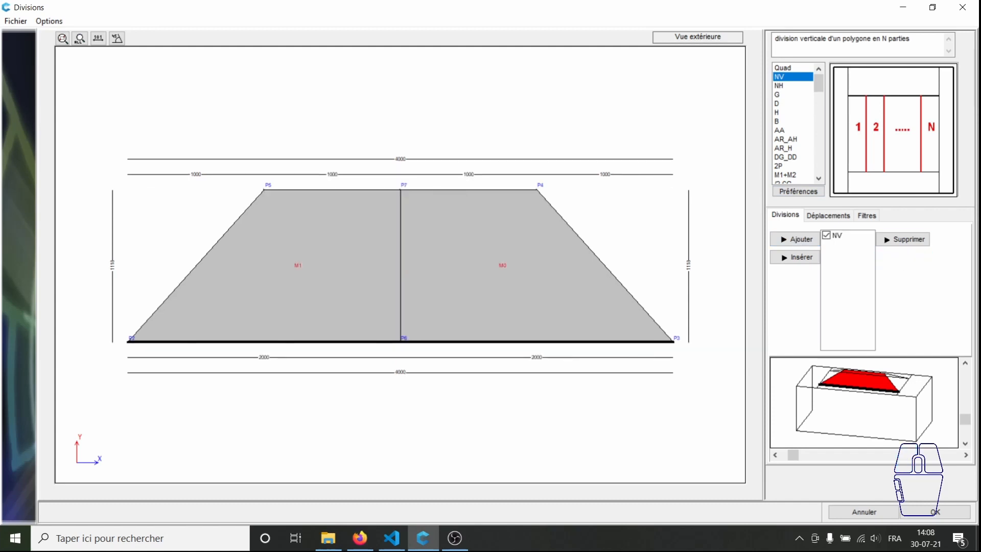
- Divide mesh 0 vertically through its upper right corner with a 1Pt V division at point 4
{"action": "scroll", "coordinate": [784, 139], "scroll_direction": "down", "scroll_amount": 6}
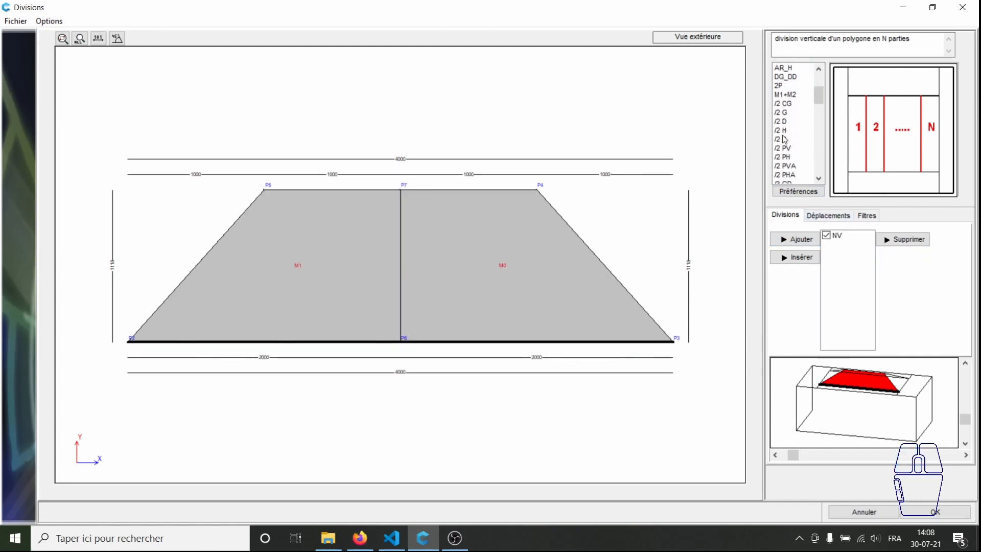
{"action": "scroll", "coordinate": [800, 141], "scroll_direction": "down", "scroll_amount": 3}
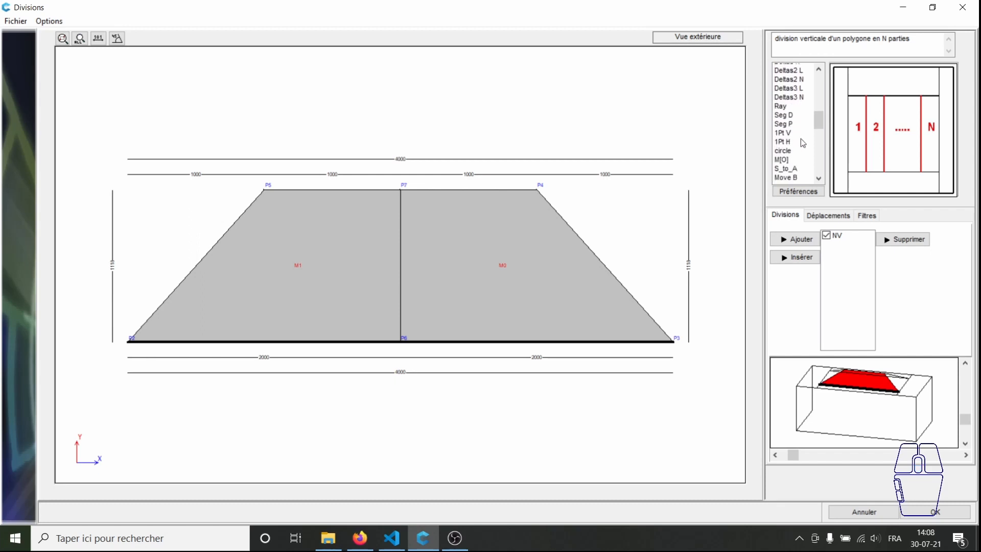
{"action": "left_click", "coordinate": [784, 121]}
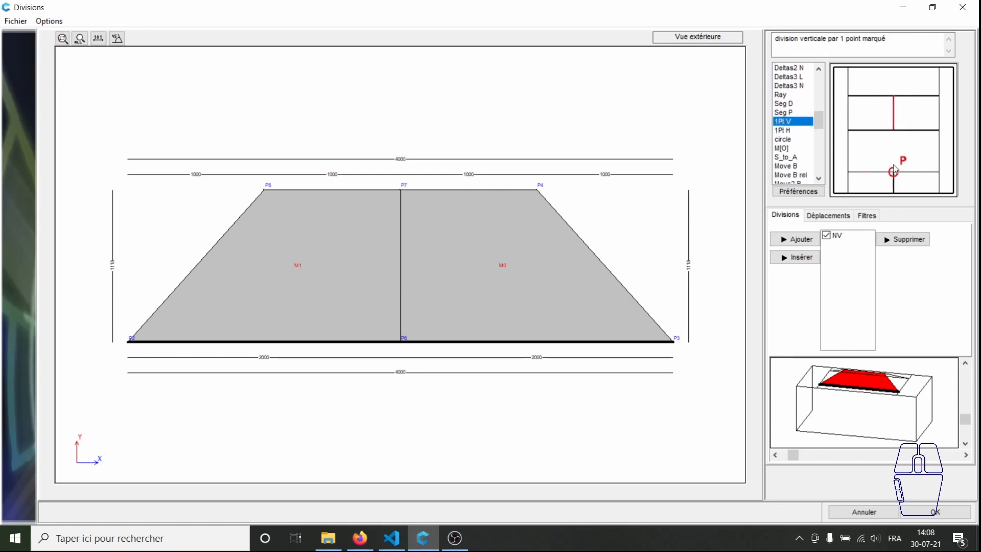
{"action": "left_click", "coordinate": [793, 239]}
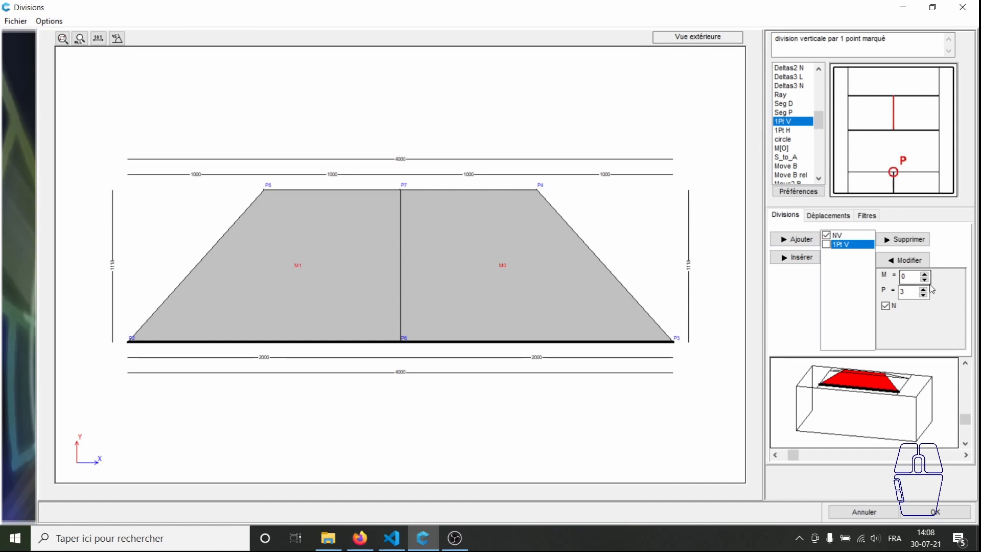
{"action": "left_click", "coordinate": [923, 289]}
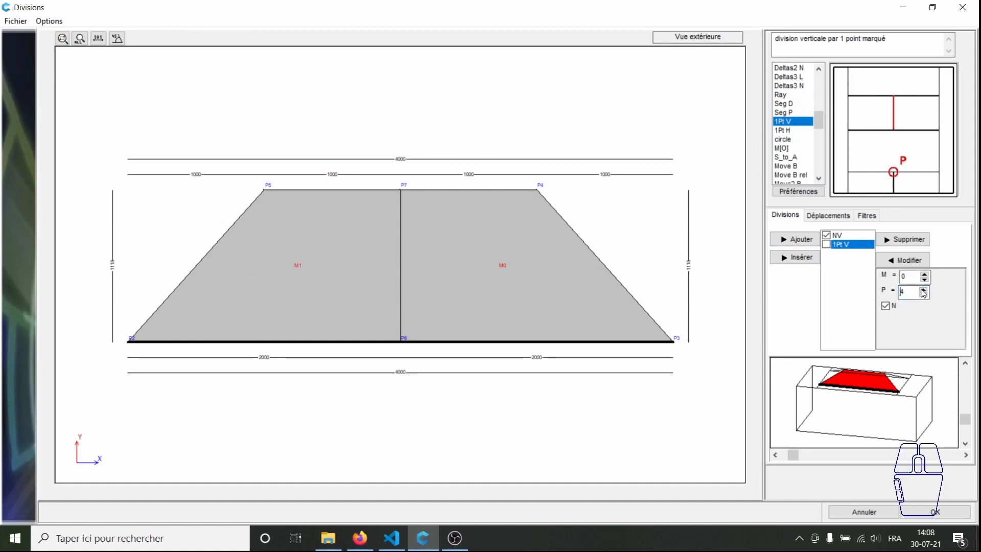
{"action": "left_click", "coordinate": [920, 261]}
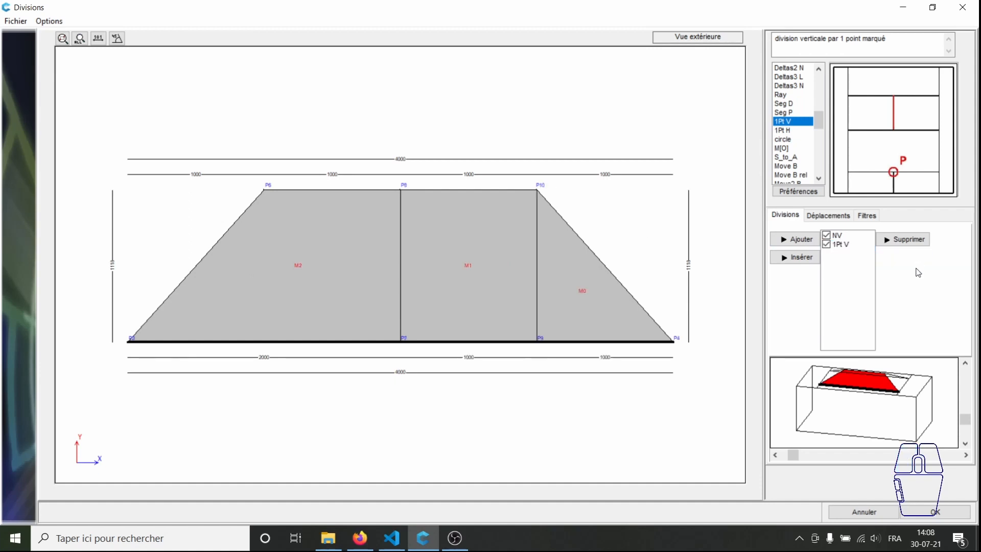
- Divide mesh 2 vertically through its upper left corner with a 1Pt V division at point 6 and accept the divisions
{"action": "left_click", "coordinate": [795, 239]}
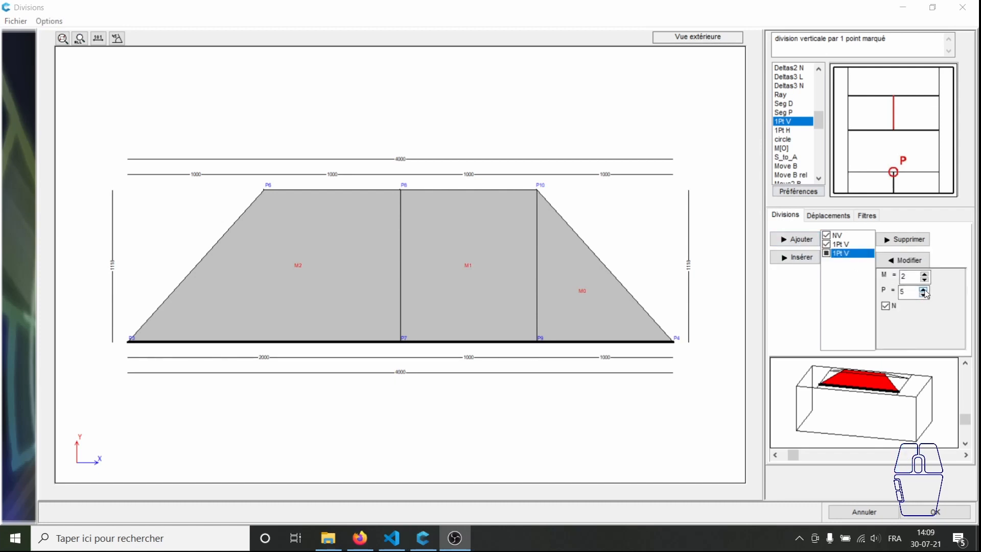
{"action": "left_click", "coordinate": [925, 293]}
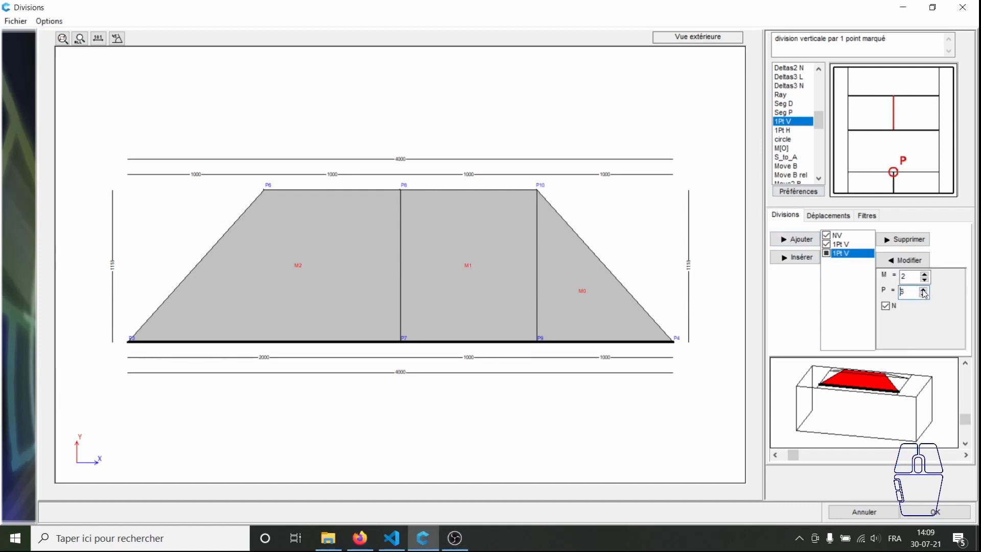
{"action": "left_click", "coordinate": [911, 261]}
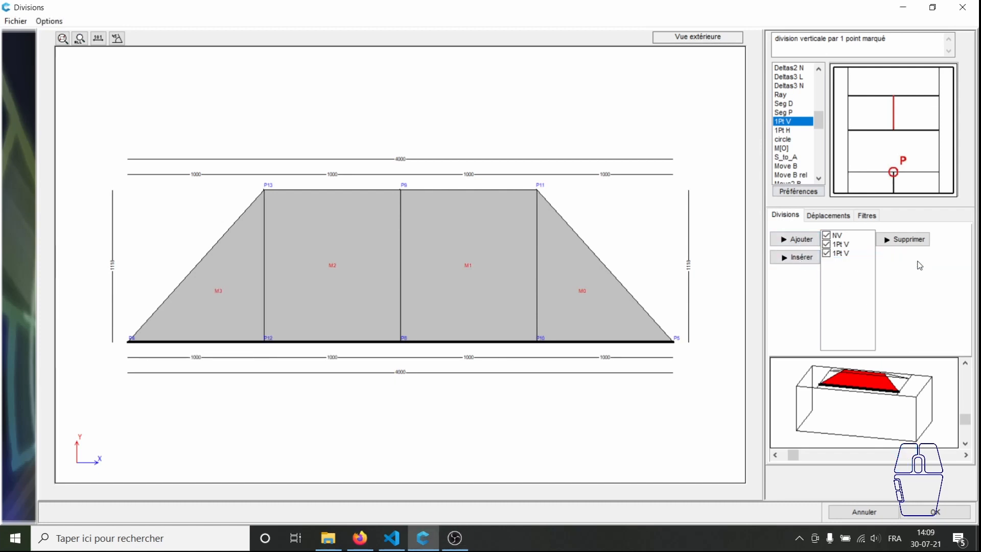
{"action": "left_click", "coordinate": [935, 512]}
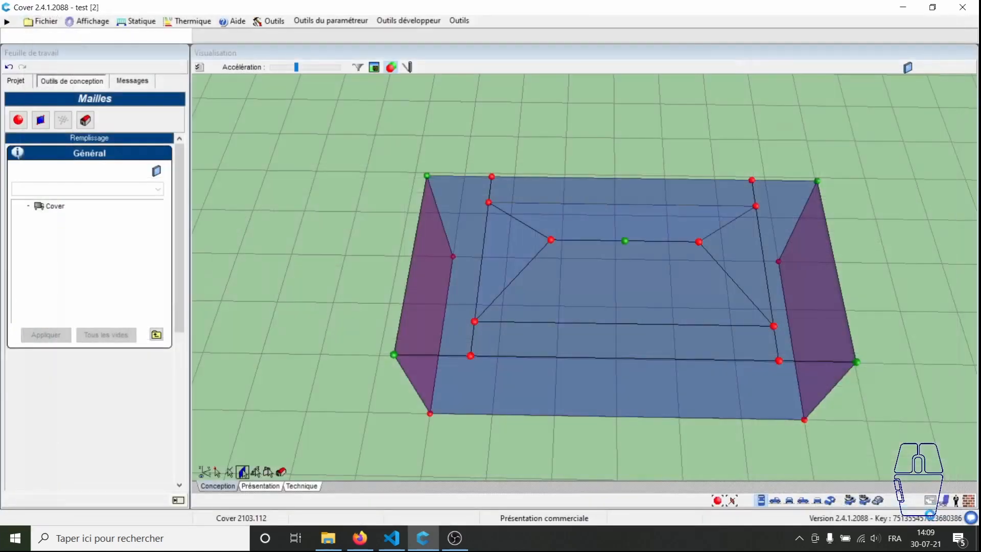
- Select the parent mesh of the dome's divided front face and copy its division
{"action": "left_click", "coordinate": [590, 272]}
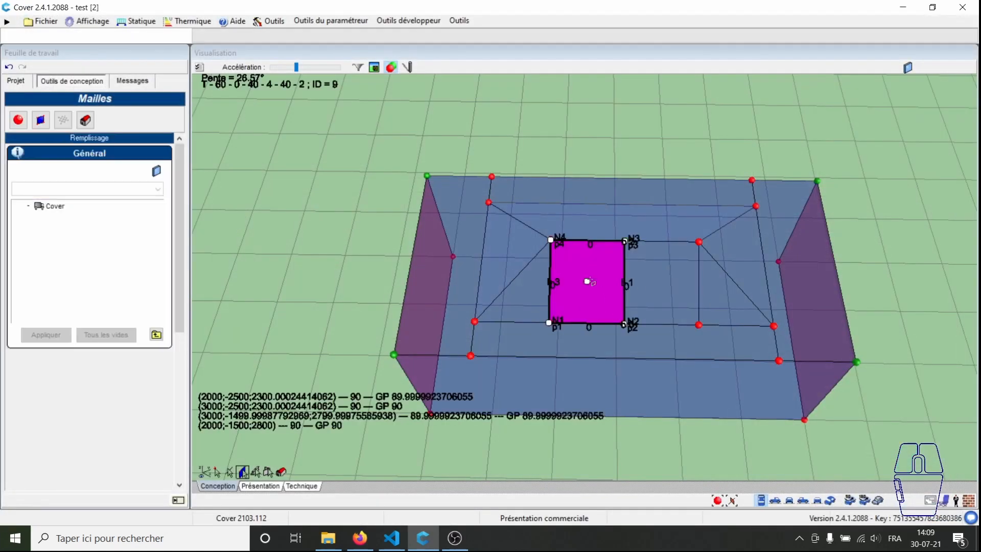
{"action": "right_click", "coordinate": [588, 280]}
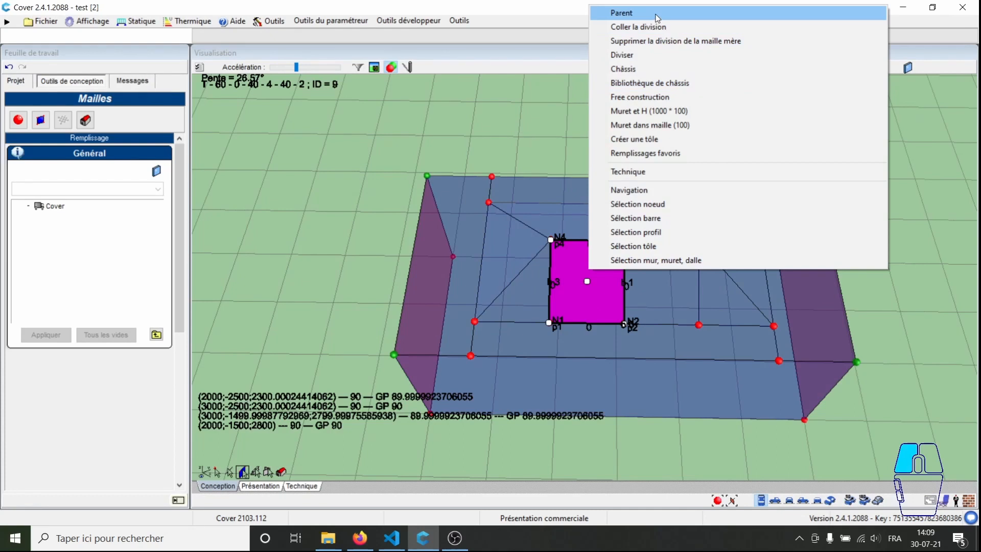
{"action": "left_click", "coordinate": [657, 18]}
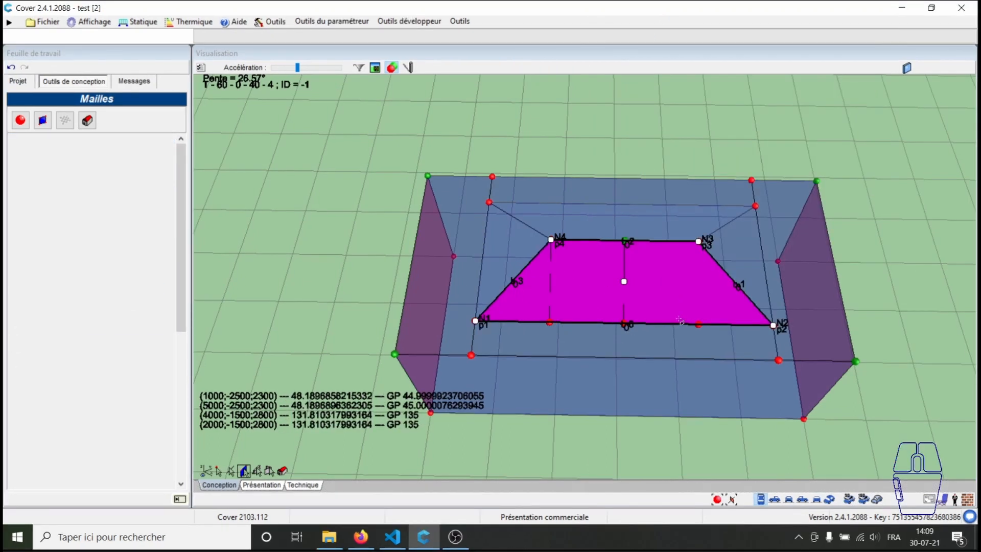
{"action": "right_click", "coordinate": [671, 267]}
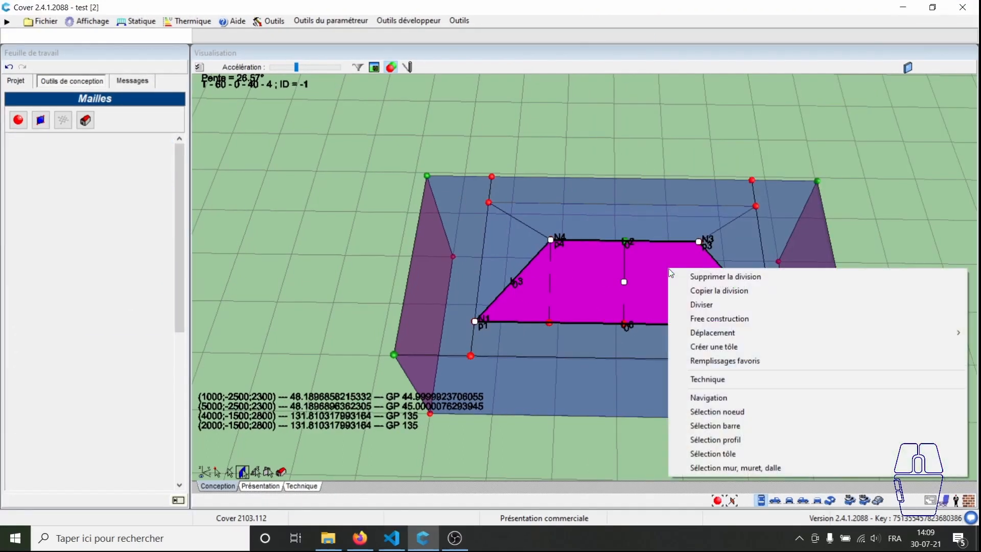
{"action": "left_click", "coordinate": [725, 291]}
- Paste the copied division onto the dome's rear trapezoidal mesh
{"action": "left_click", "coordinate": [617, 226]}
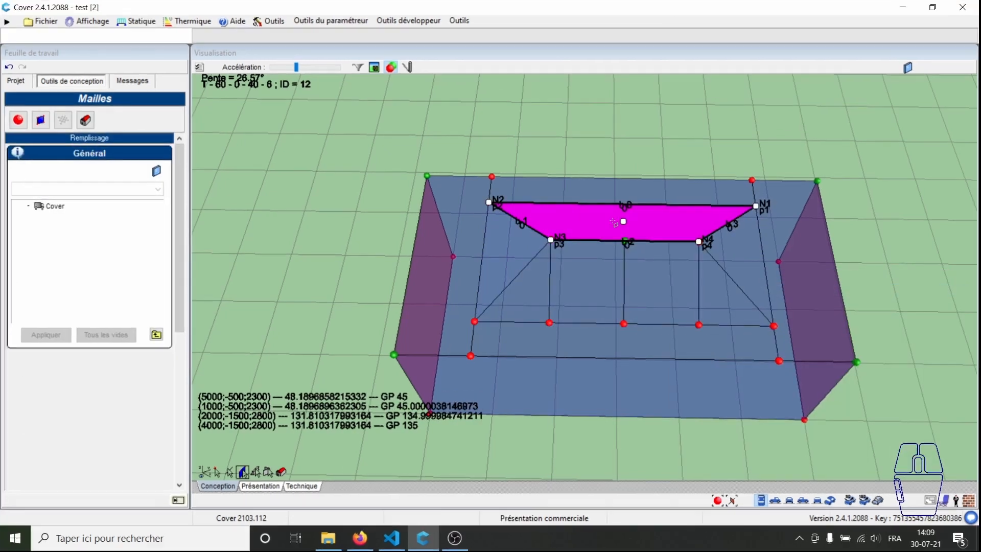
{"action": "right_click", "coordinate": [614, 222]}
{"action": "left_click", "coordinate": [678, 229]}
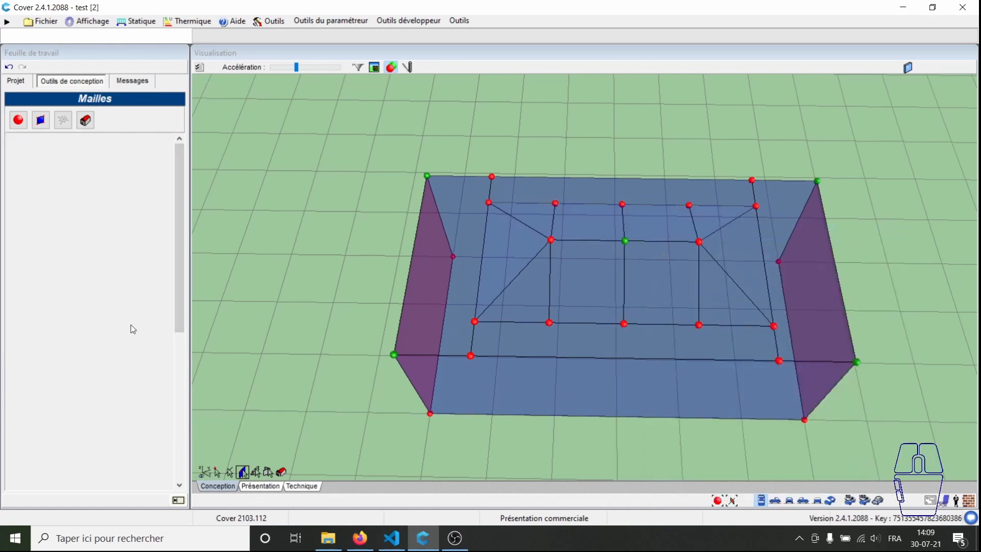
- Set the project's series to Toitplat Tubulaire and its model to Toiture Plate Tubulaire
{"action": "left_click", "coordinate": [16, 81]}
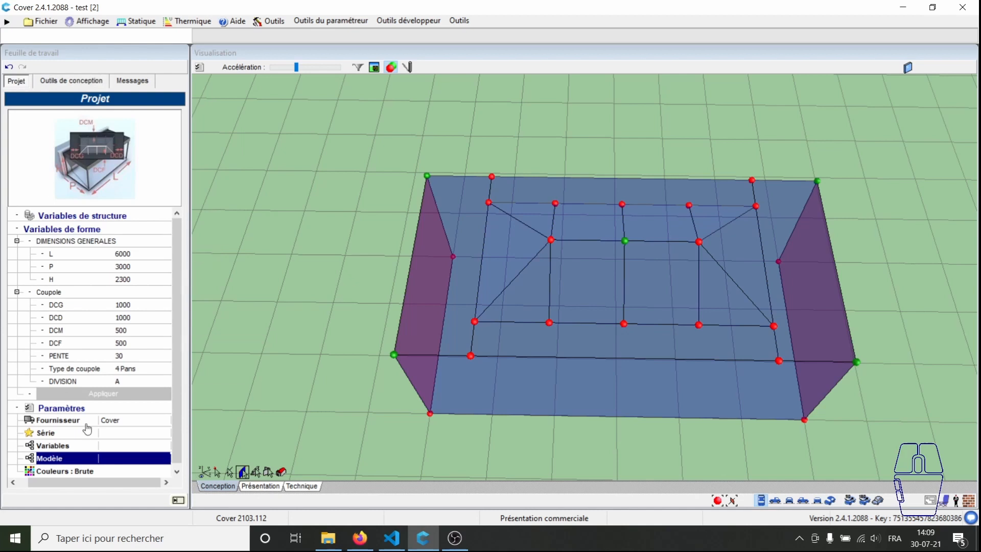
{"action": "left_click", "coordinate": [126, 434]}
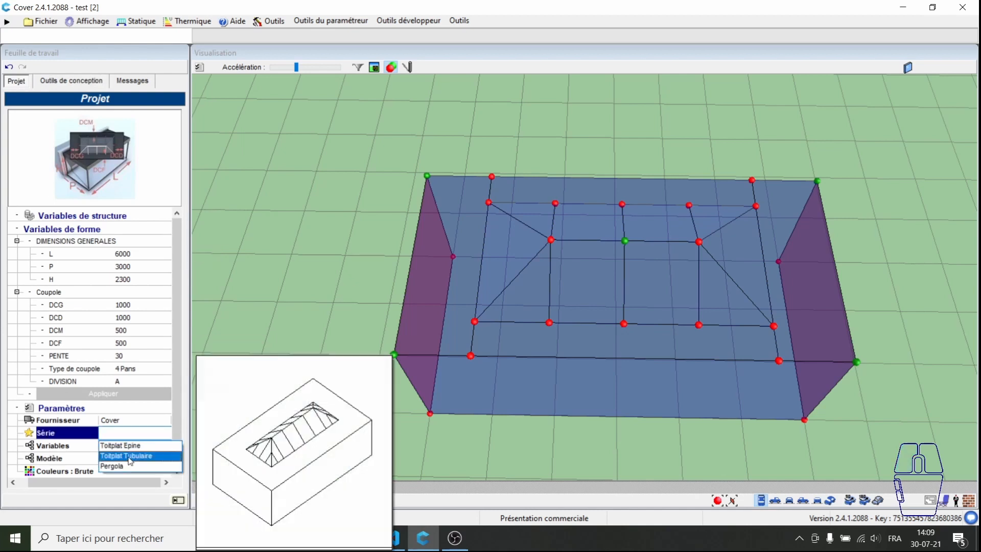
{"action": "left_click", "coordinate": [129, 459]}
{"action": "left_click", "coordinate": [131, 458]}
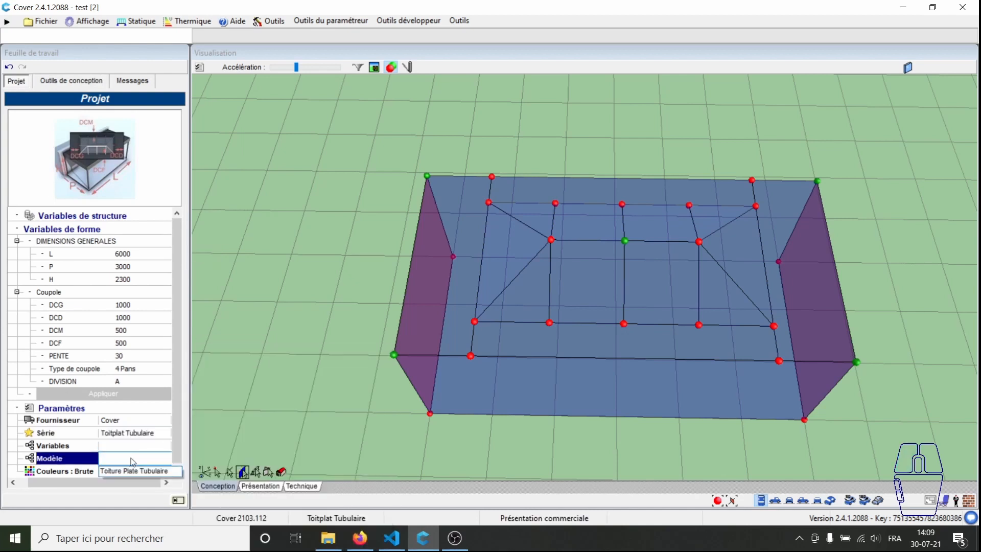
{"action": "left_click", "coordinate": [138, 471]}
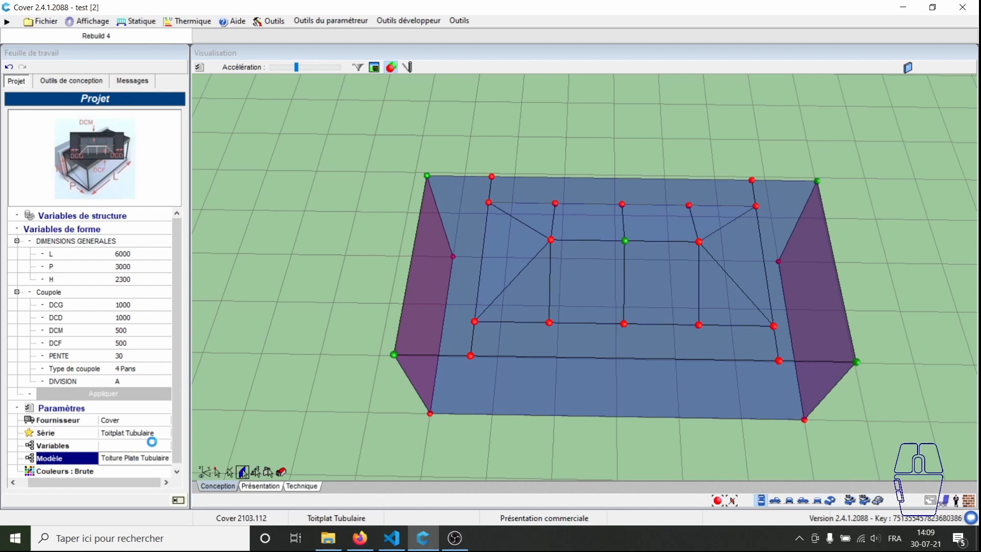
- Select the flat roof's left mesh and apply the Remplissage/Vullingen/Filling 250 filling to all empty meshes of the flat roof
{"action": "left_click", "coordinate": [204, 471]}
{"action": "left_click_drag", "start_coordinate": [217, 454], "coordinate": [378, 407]}
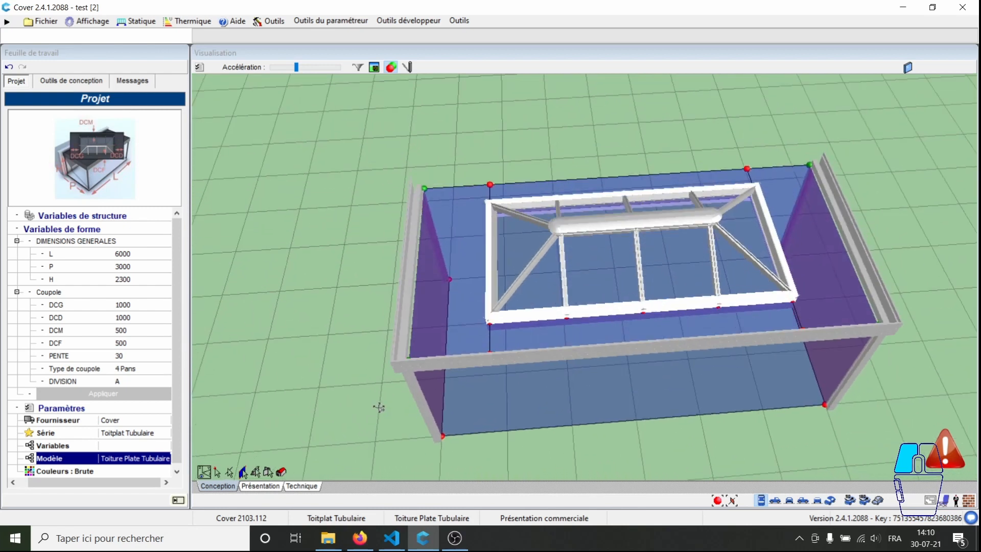
{"action": "left_click", "coordinate": [242, 471]}
{"action": "left_click", "coordinate": [436, 285]}
{"action": "double_click", "coordinate": [437, 284]}
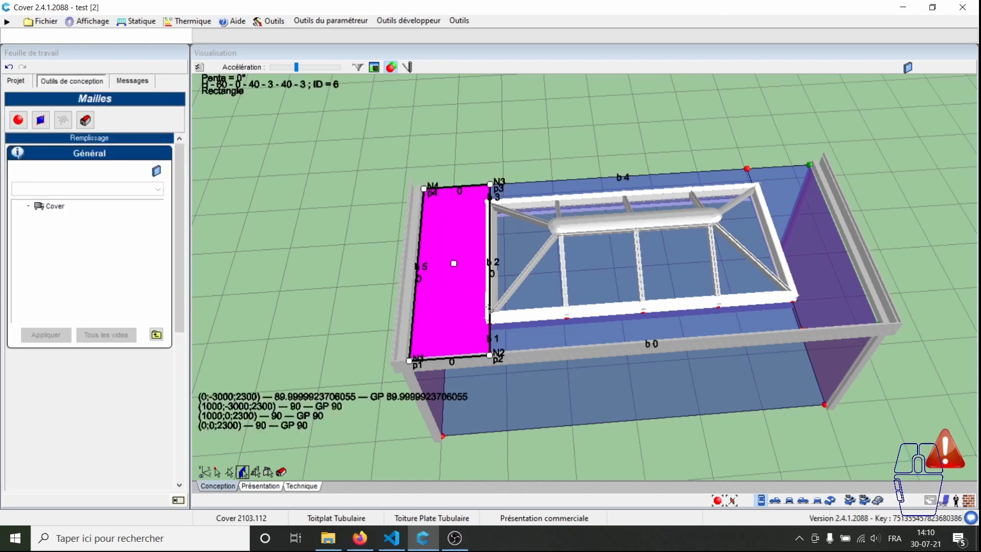
{"action": "double_click", "coordinate": [54, 206]}
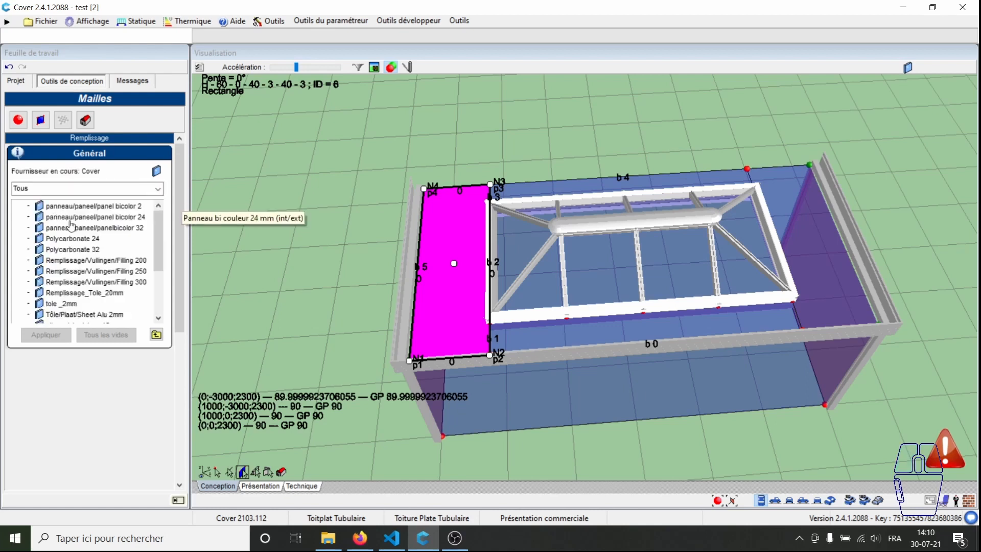
{"action": "scroll", "coordinate": [112, 247], "scroll_direction": "down", "scroll_amount": 2}
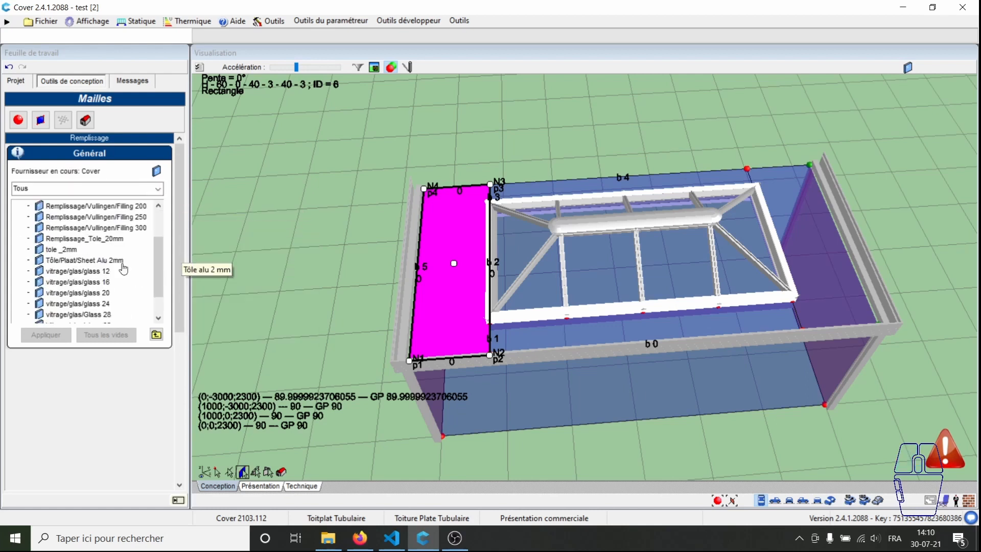
{"action": "left_click", "coordinate": [125, 217]}
{"action": "left_click", "coordinate": [108, 334]}
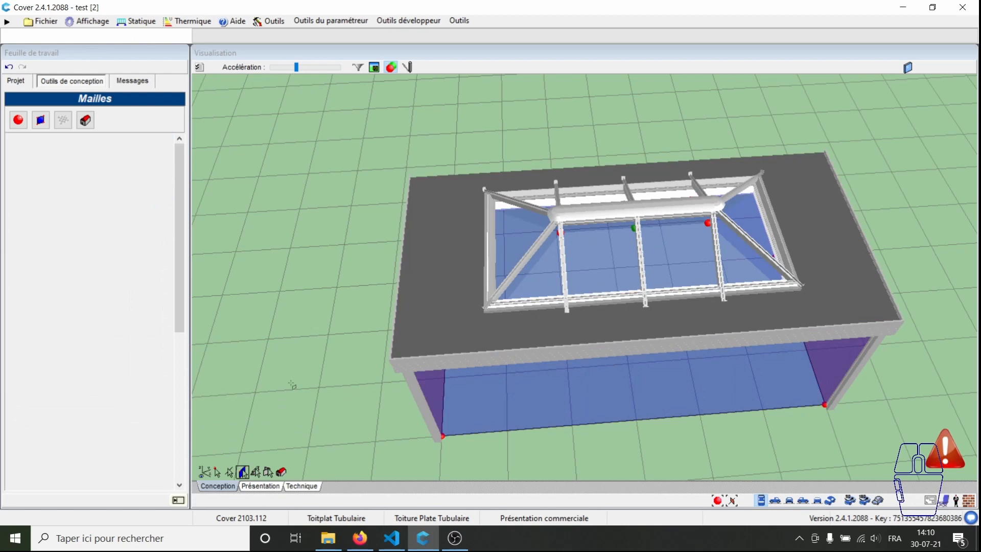
{"action": "left_click", "coordinate": [204, 472]}
{"action": "left_click_drag", "start_coordinate": [419, 434], "coordinate": [432, 372]}
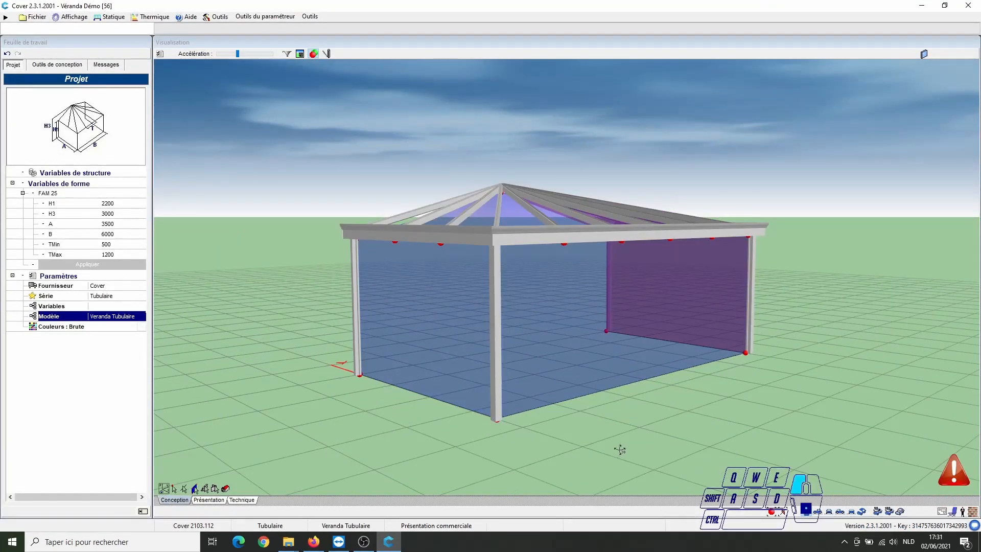
- Add an NV vertical division to mesh 0 of the Véranda Démo's 6000 mm long wall
{"action": "left_click_drag", "start_coordinate": [639, 455], "coordinate": [569, 455]}
{"action": "left_click", "coordinate": [138, 327]}
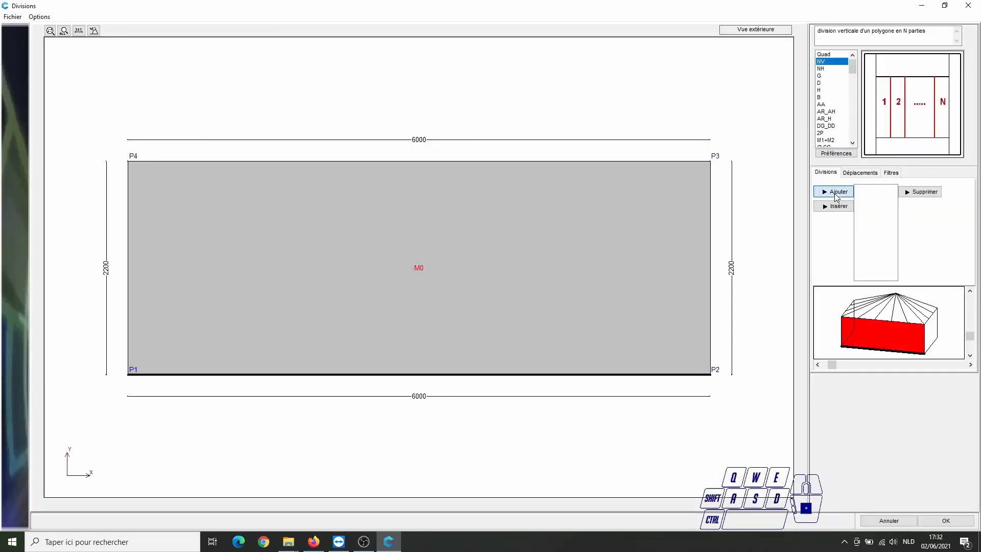
{"action": "left_click", "coordinate": [834, 192]}
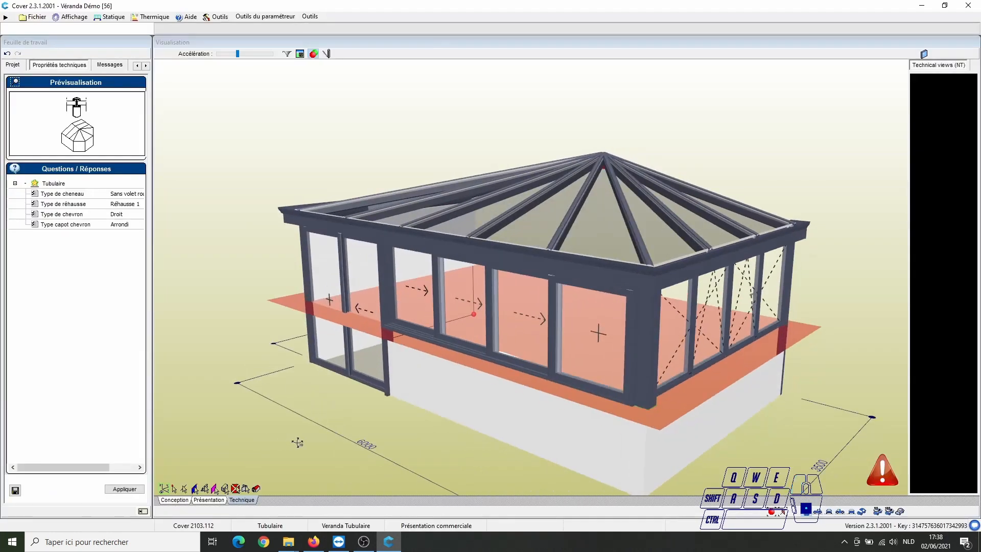
- Return the veranda to the design view and review the Véranda Démo quote's article list down to the price section
{"action": "left_click", "coordinate": [174, 499]}
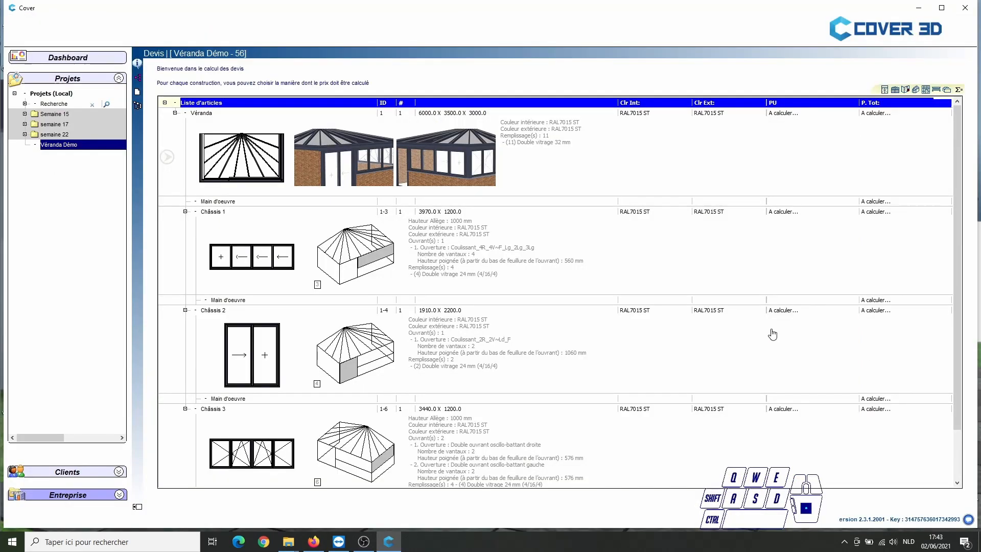
{"action": "scroll", "coordinate": [771, 333], "scroll_direction": "down", "scroll_amount": 2}
{"action": "scroll", "coordinate": [771, 334], "scroll_direction": "down", "scroll_amount": 2}
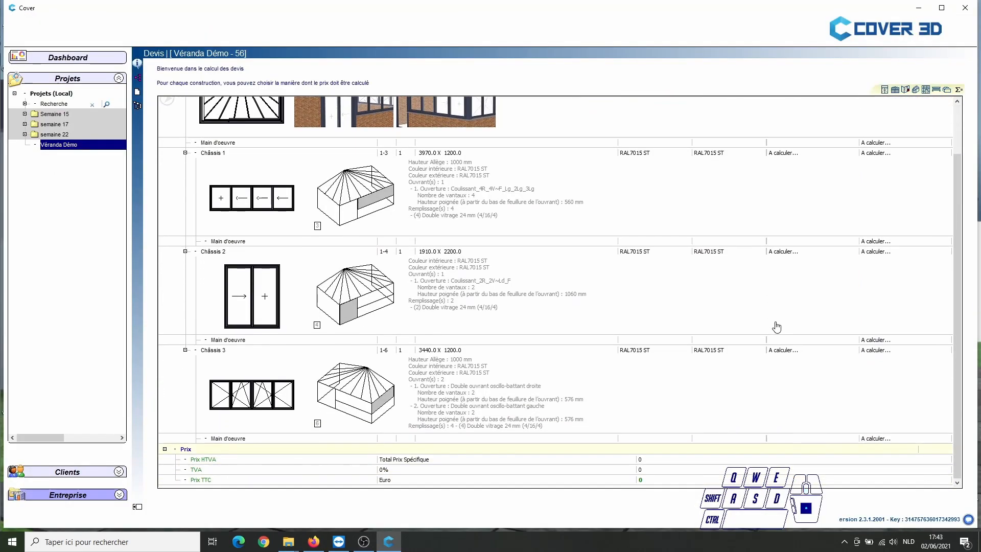